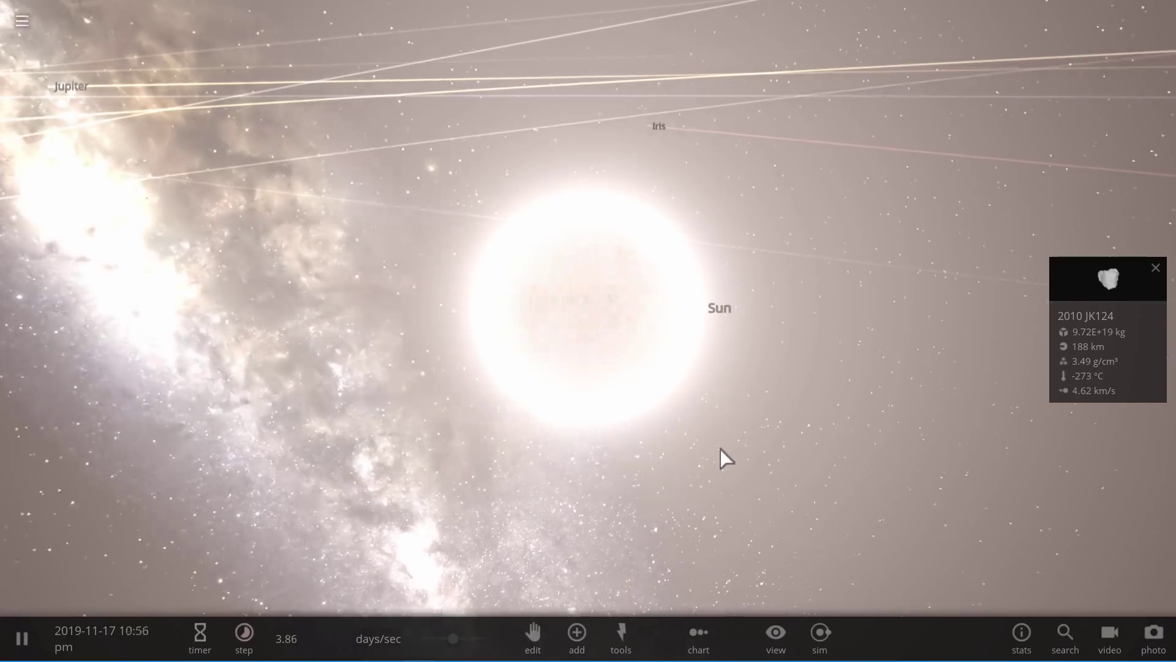
Set the Sun's age to 9 G years and slow the simulation to minutes per second.
{"action": "scroll", "coordinate": [721, 454], "scroll_direction": "down", "scroll_amount": 5}
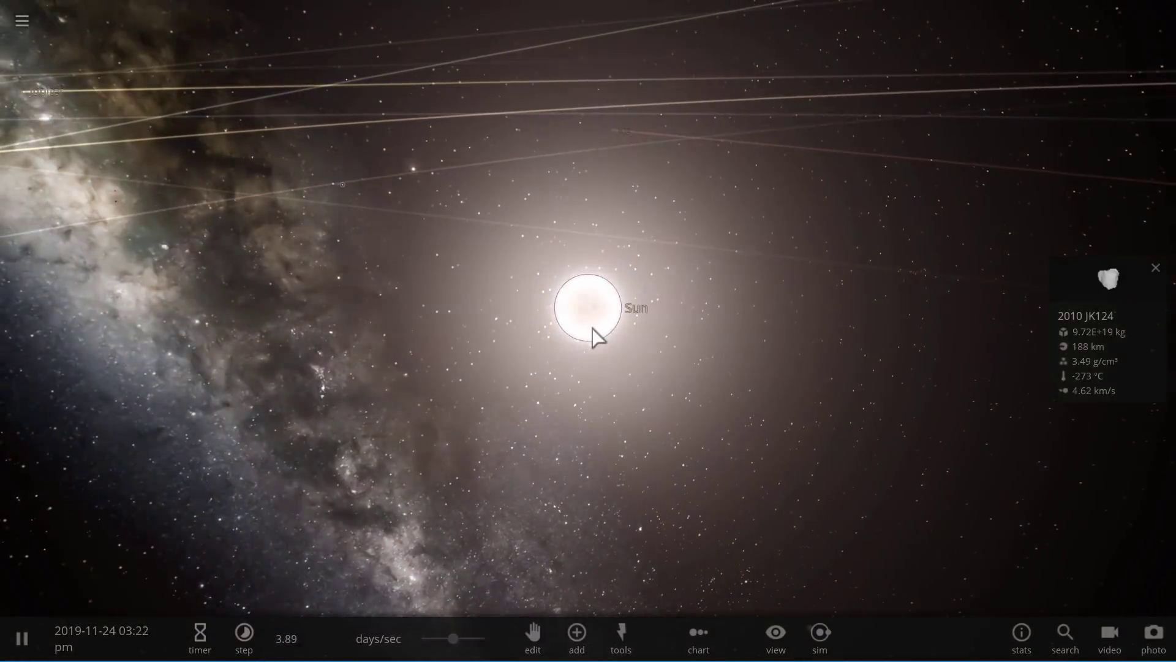
{"action": "left_click", "coordinate": [589, 327]}
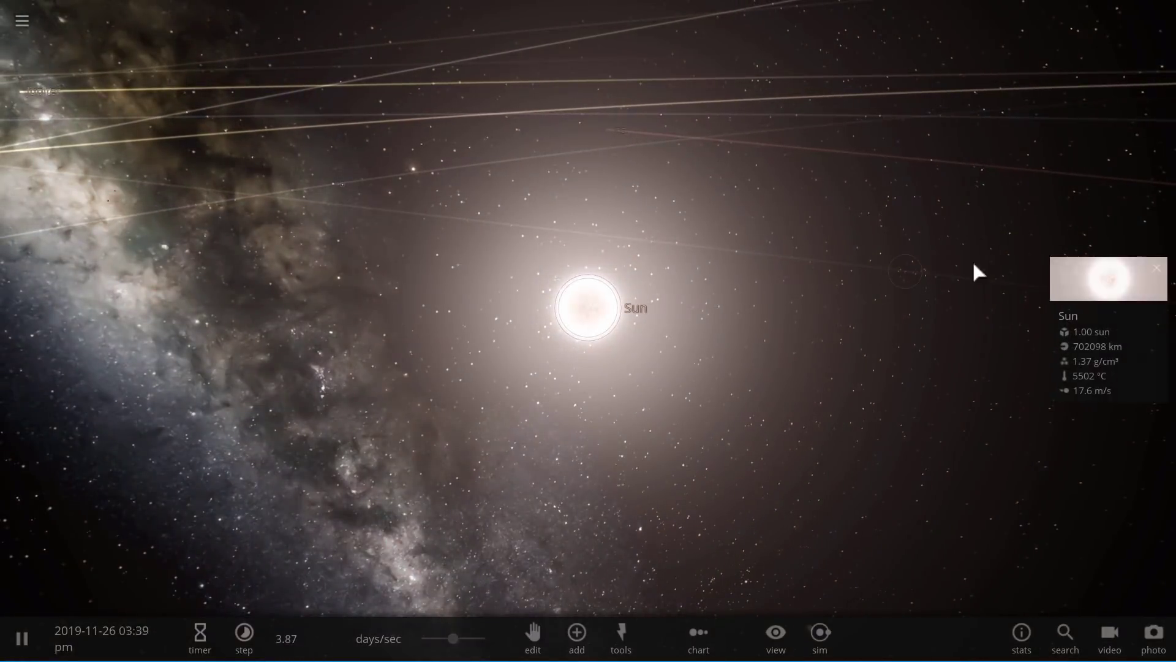
{"action": "left_click", "coordinate": [1087, 294]}
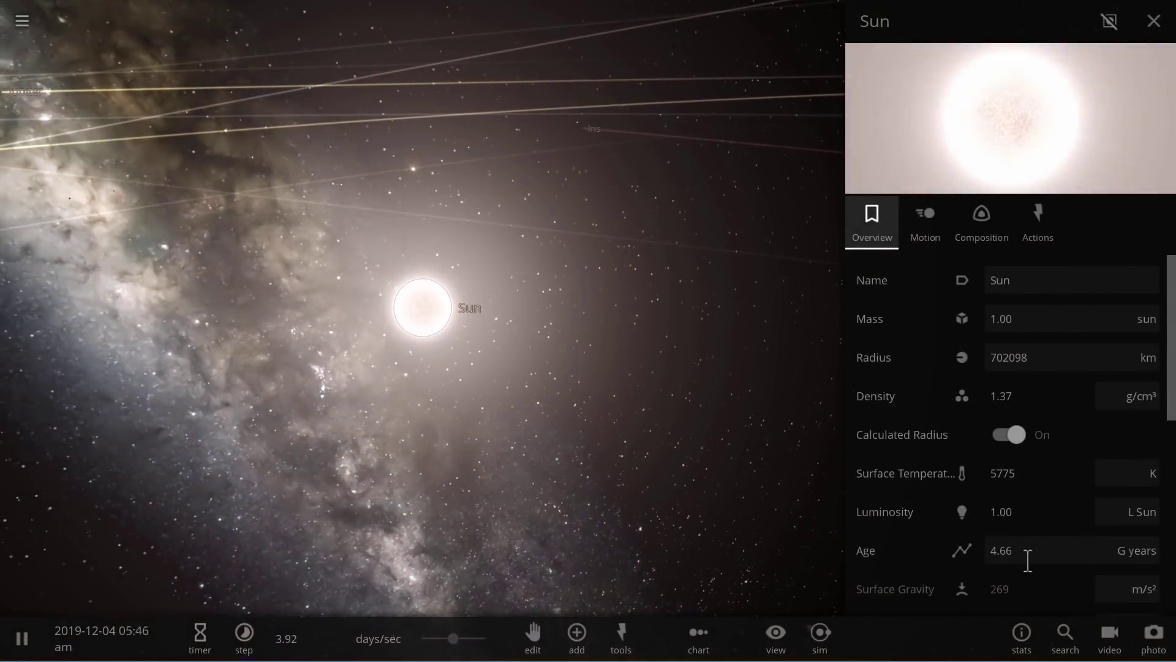
{"action": "left_click", "coordinate": [1027, 555]}
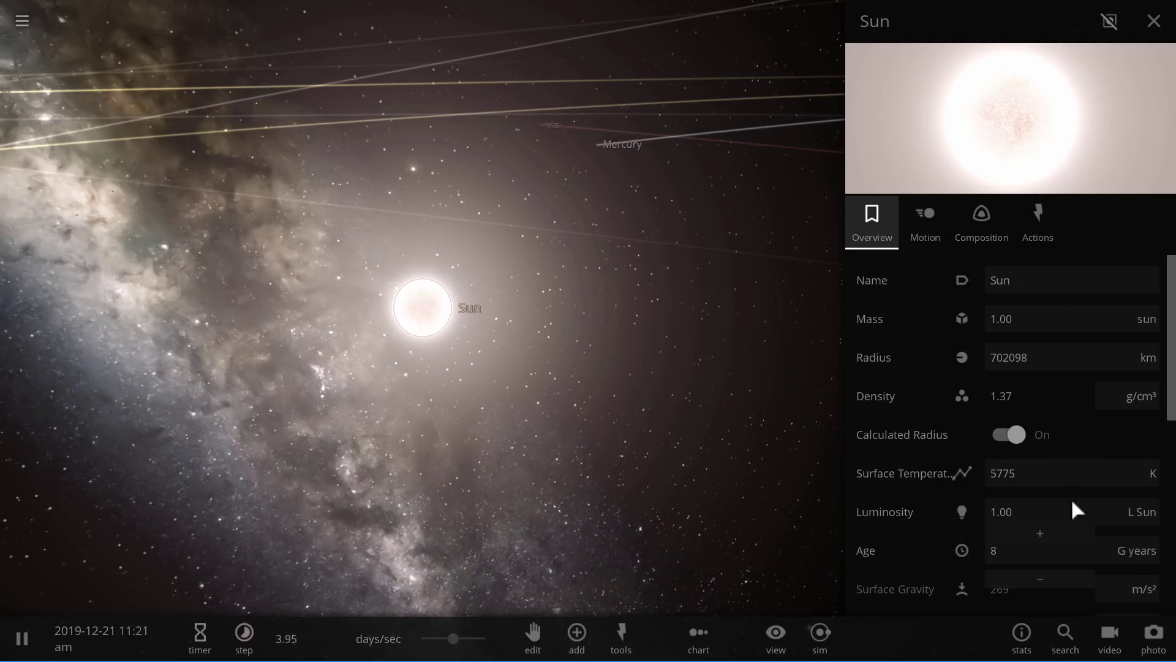
{"action": "left_click", "coordinate": [1054, 551]}
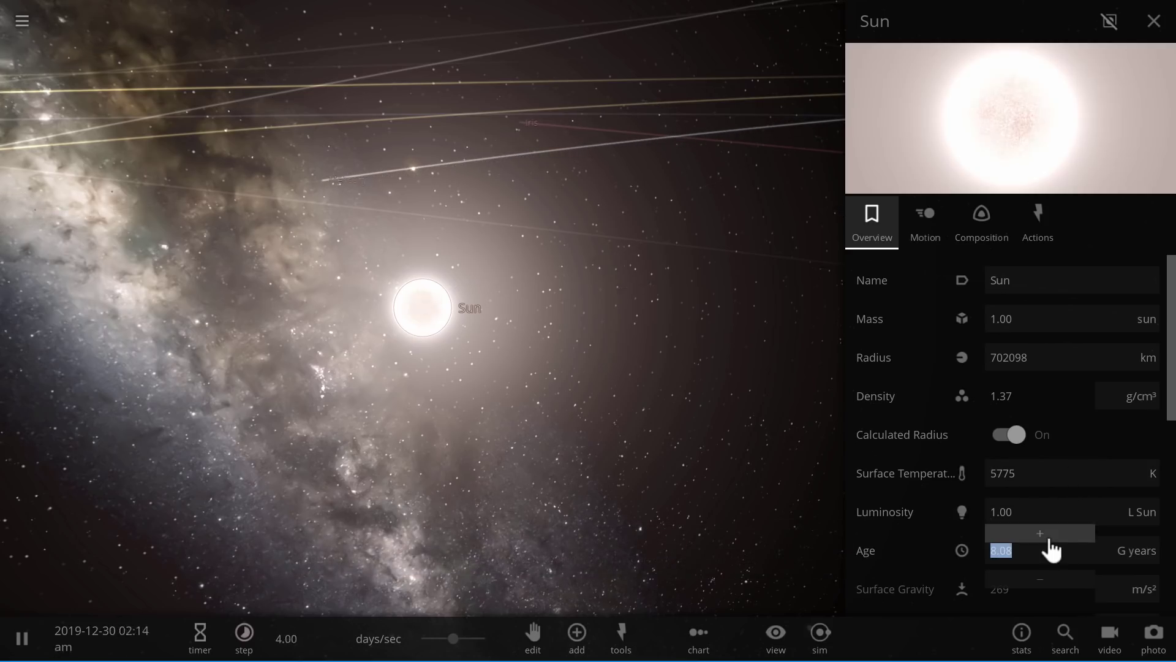
{"action": "type", "text": "9"}
{"action": "key", "text": "Return"}
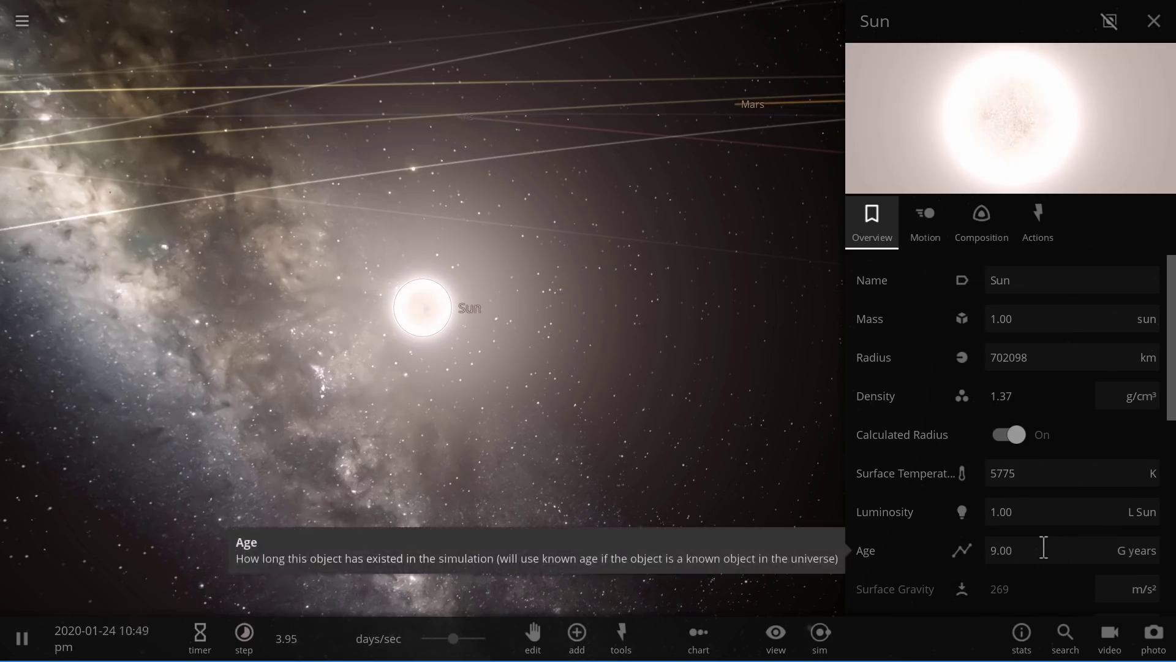
{"action": "left_click_drag", "start_coordinate": [451, 639], "coordinate": [419, 643]}
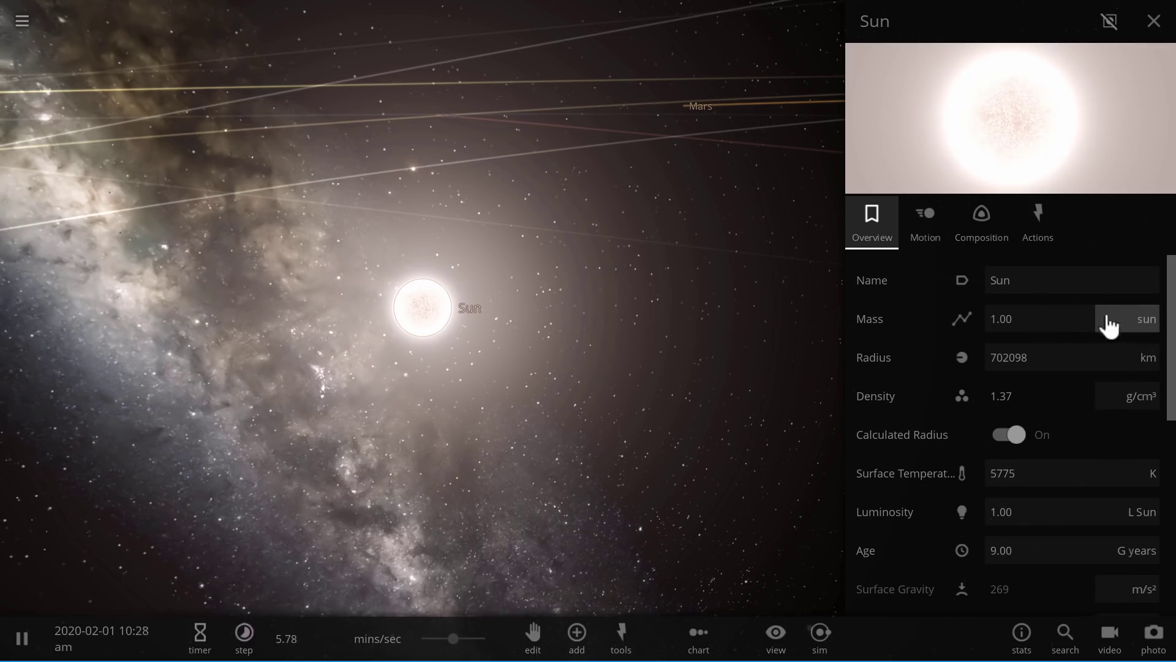
Turn off the Sun's calculated radius and lock its mass at 1.00 sun.
{"action": "left_click", "coordinate": [1050, 321]}
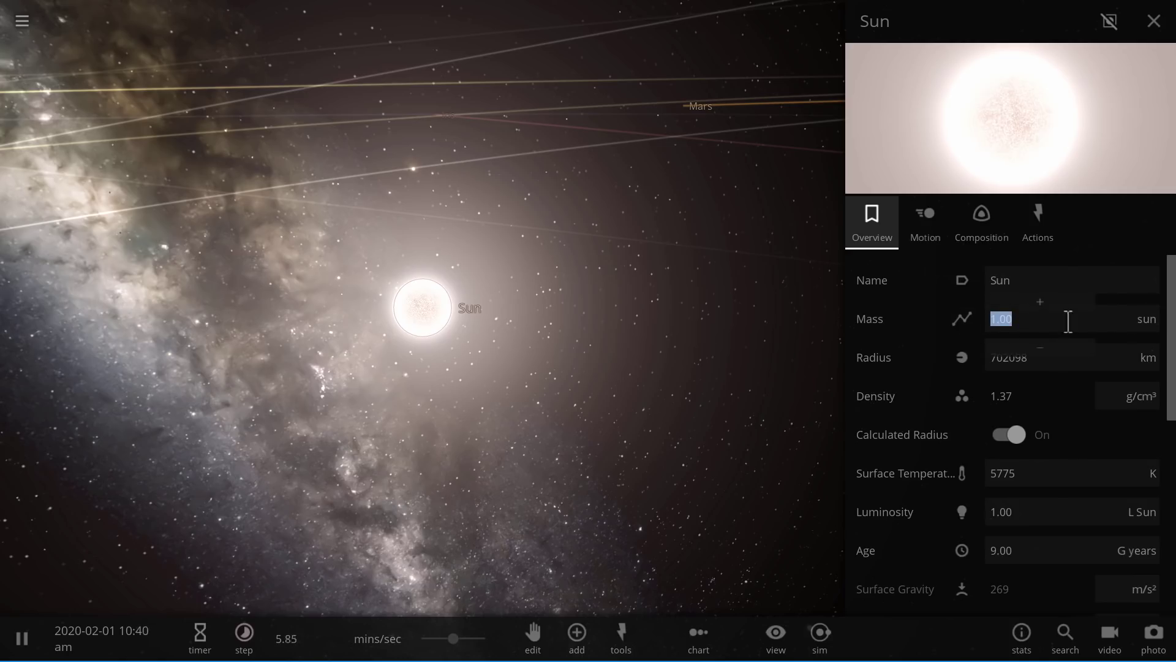
{"action": "left_click", "coordinate": [1009, 436]}
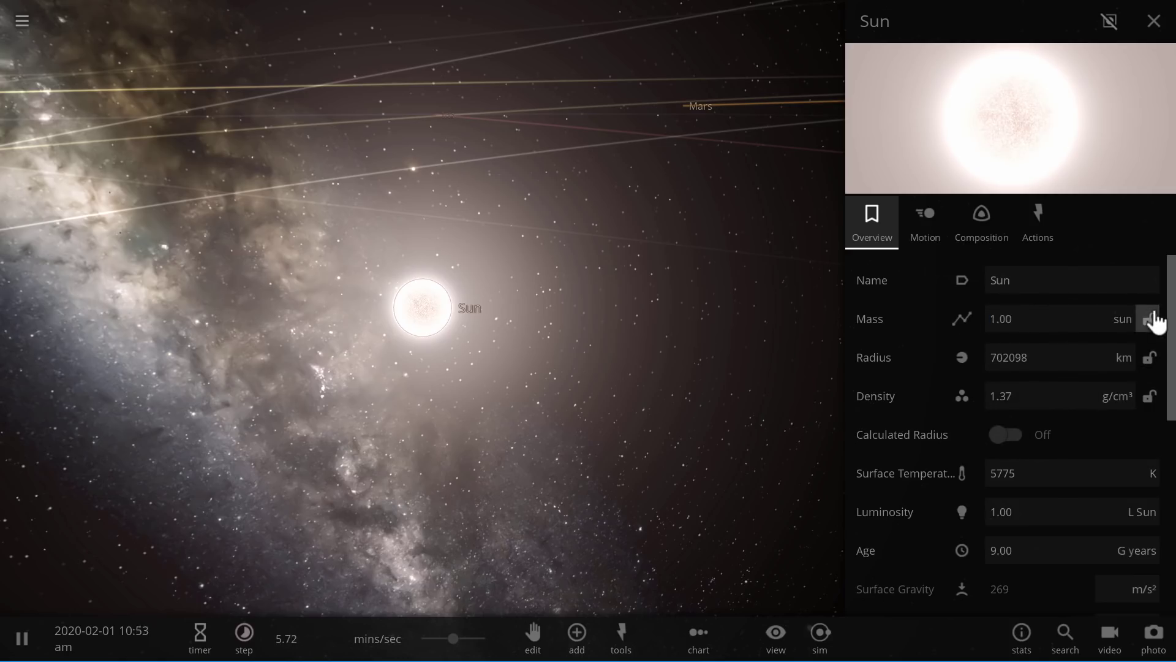
{"action": "left_click", "coordinate": [1149, 319]}
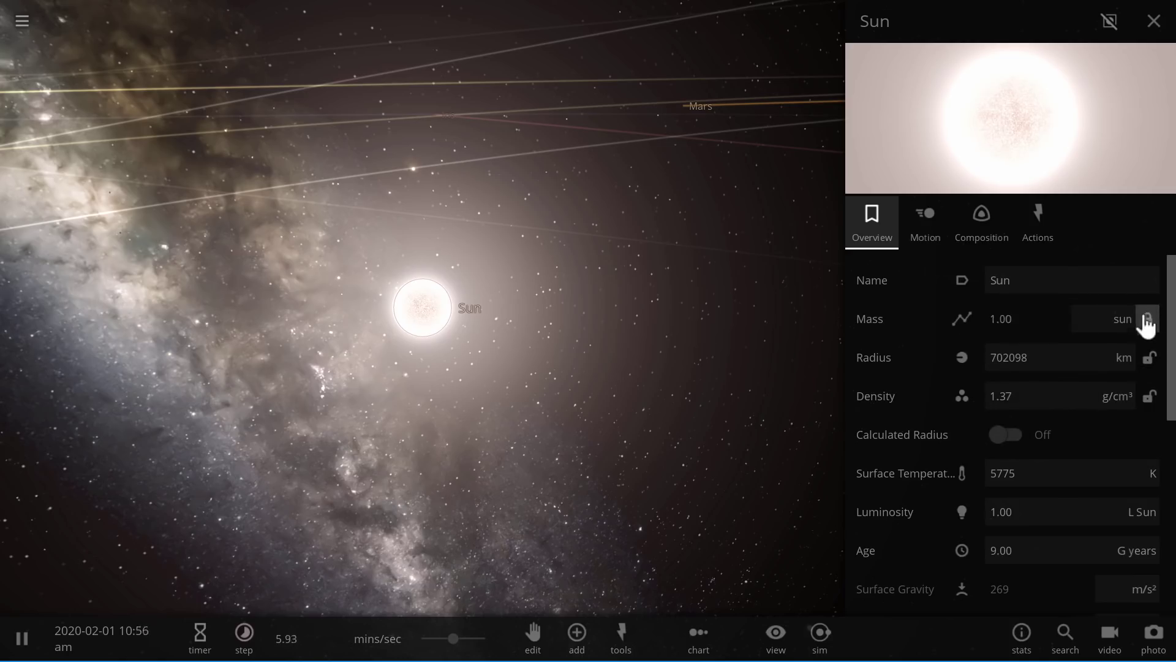
Gradually increase the Sun's radius to 14755480 km with the mass locked.
{"action": "left_click", "coordinate": [1051, 356]}
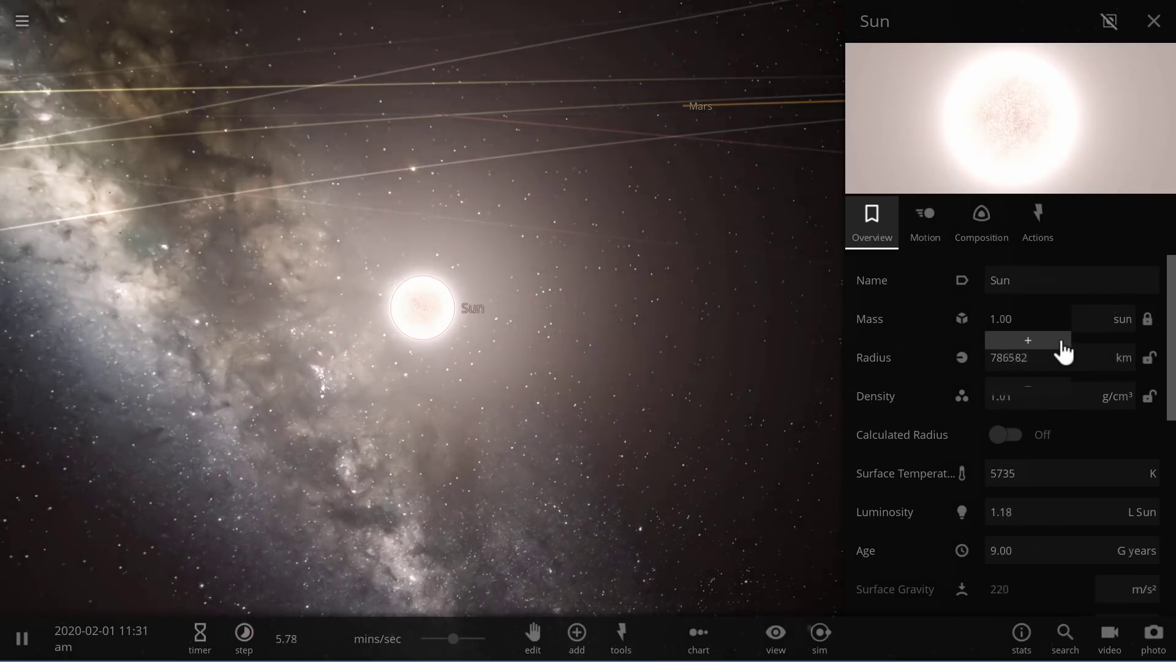
{"action": "left_click_drag", "start_coordinate": [1061, 341], "coordinate": [1057, 343]}
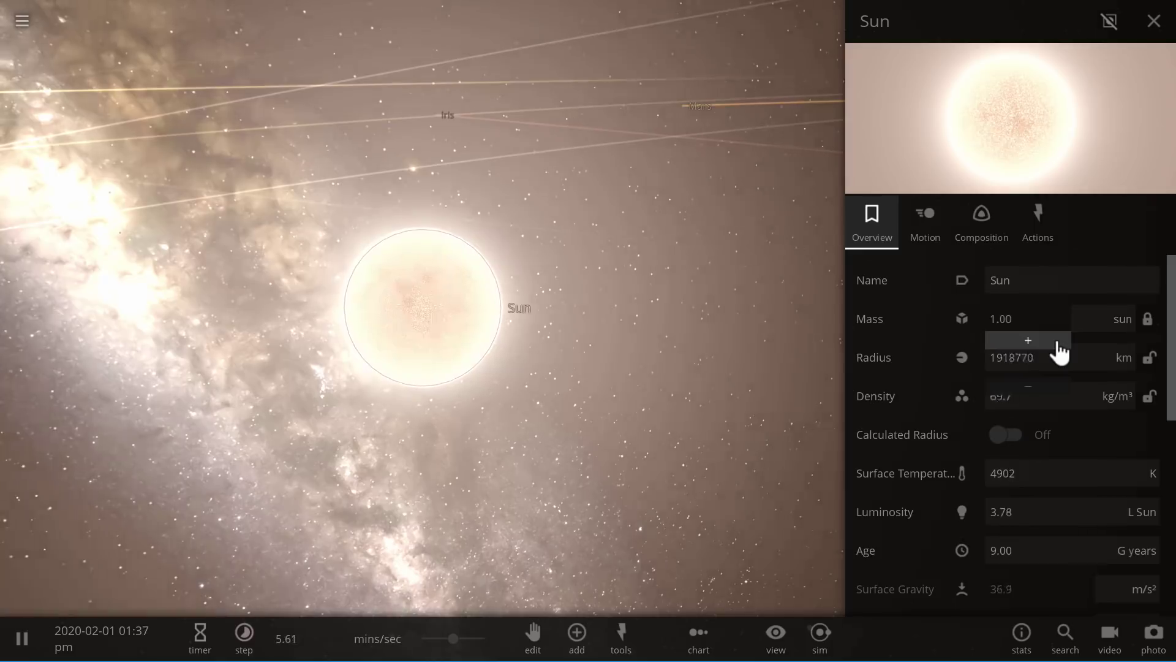
{"action": "left_click_drag", "start_coordinate": [1058, 346], "coordinate": [1055, 348]}
{"action": "scroll", "coordinate": [979, 383], "scroll_direction": "down", "scroll_amount": 3}
{"action": "scroll", "coordinate": [1066, 361], "scroll_direction": "up", "scroll_amount": 3}
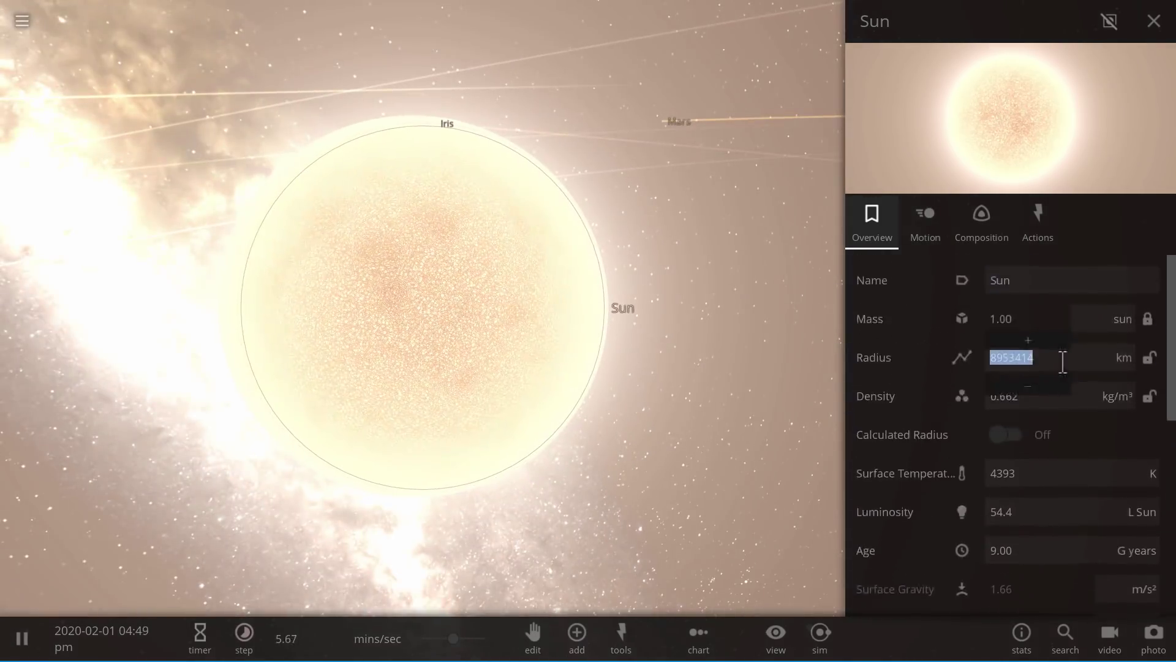
{"action": "left_click_drag", "start_coordinate": [1044, 347], "coordinate": [1046, 354]}
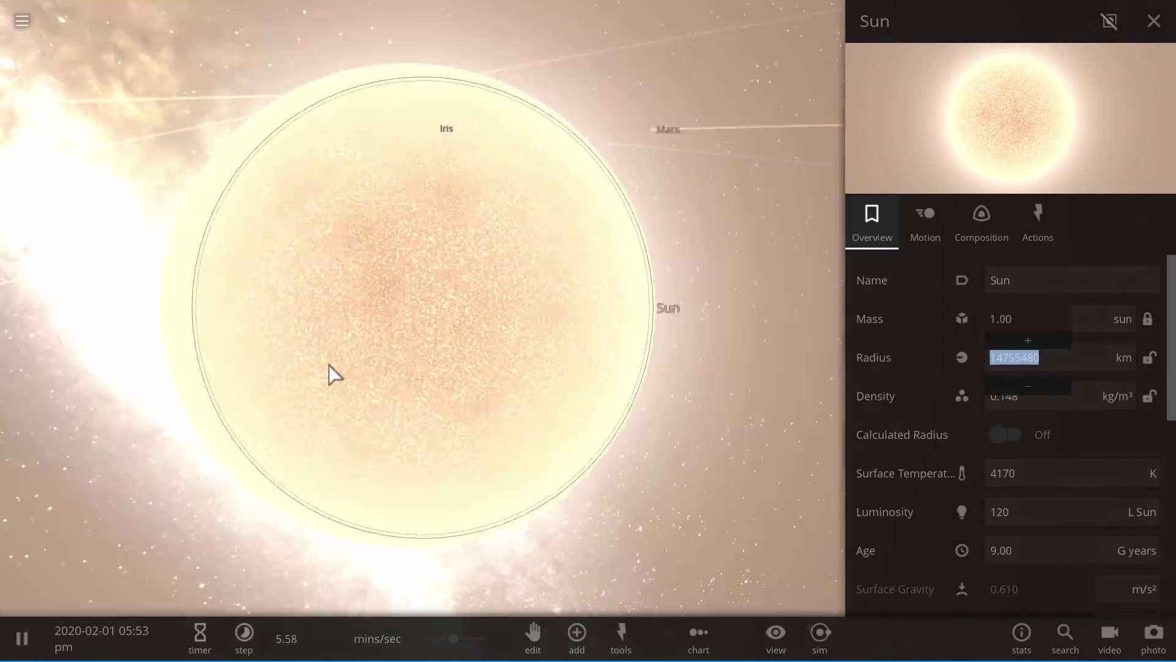
{"action": "scroll", "coordinate": [551, 412], "scroll_direction": "down", "scroll_amount": 5}
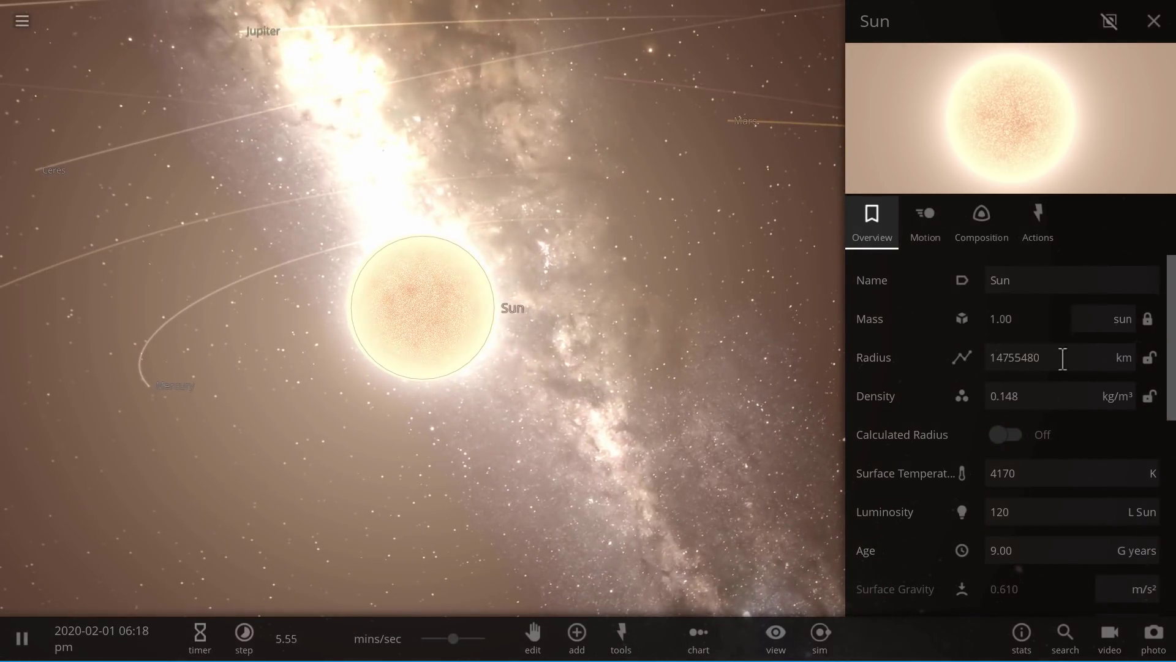
Enlarge the Sun further to a radius of 122958931 km.
{"action": "left_click", "coordinate": [1040, 319]}
{"action": "left_click", "coordinate": [1047, 355]}
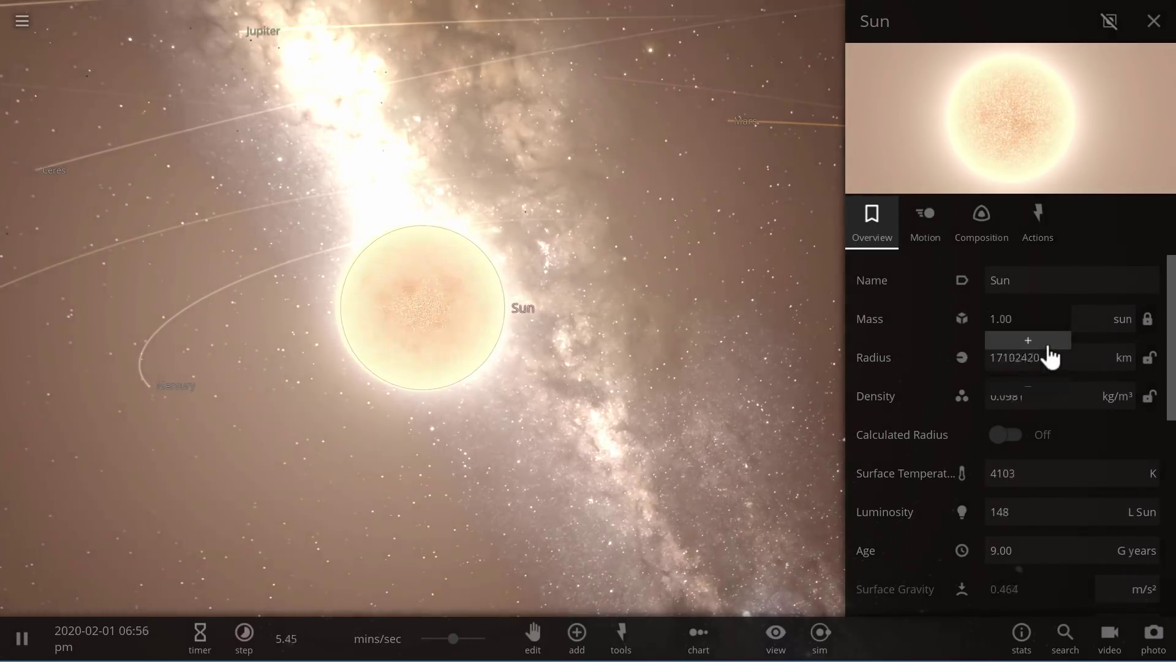
{"action": "left_click_drag", "start_coordinate": [1048, 347], "coordinate": [1047, 347]}
{"action": "left_click", "coordinate": [1049, 347]}
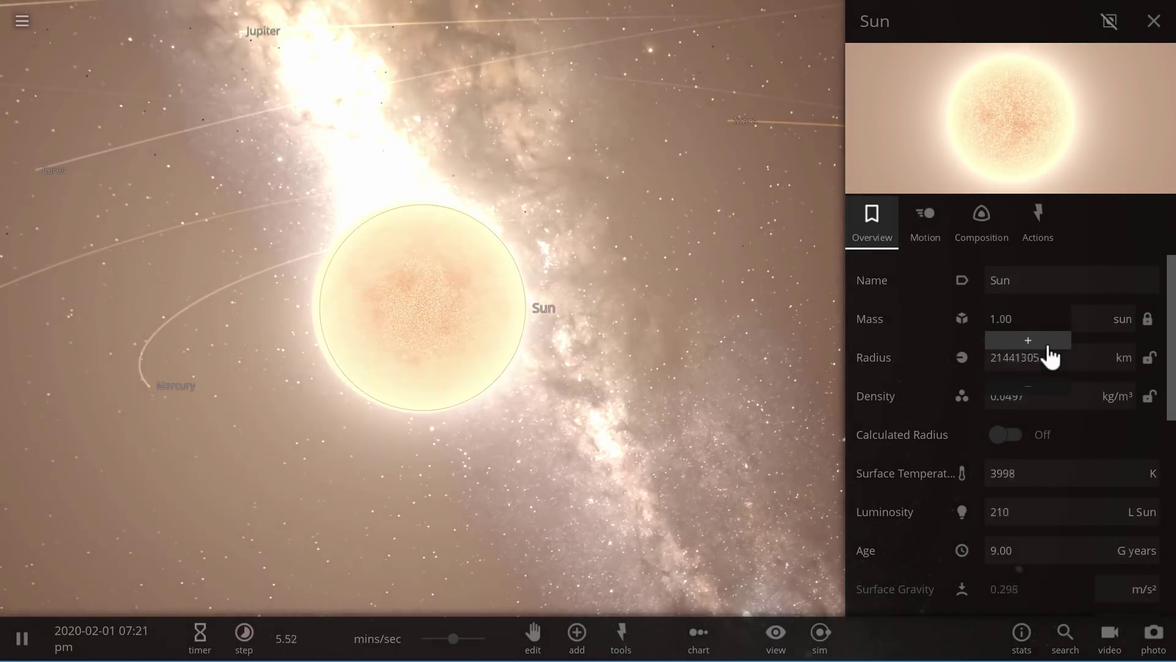
{"action": "left_click", "coordinate": [1044, 355]}
{"action": "type", "text": "122958931"}
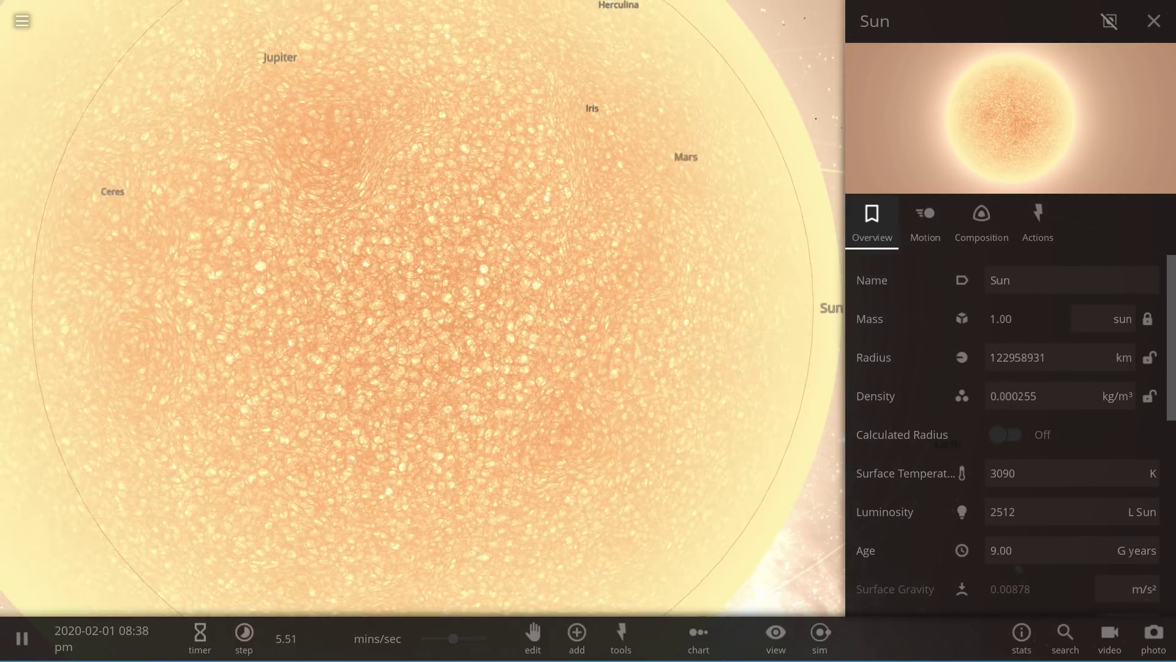
Reduce the Sun's radius to 112706420 km and keep the Sun selected.
{"action": "left_click", "coordinate": [1055, 377]}
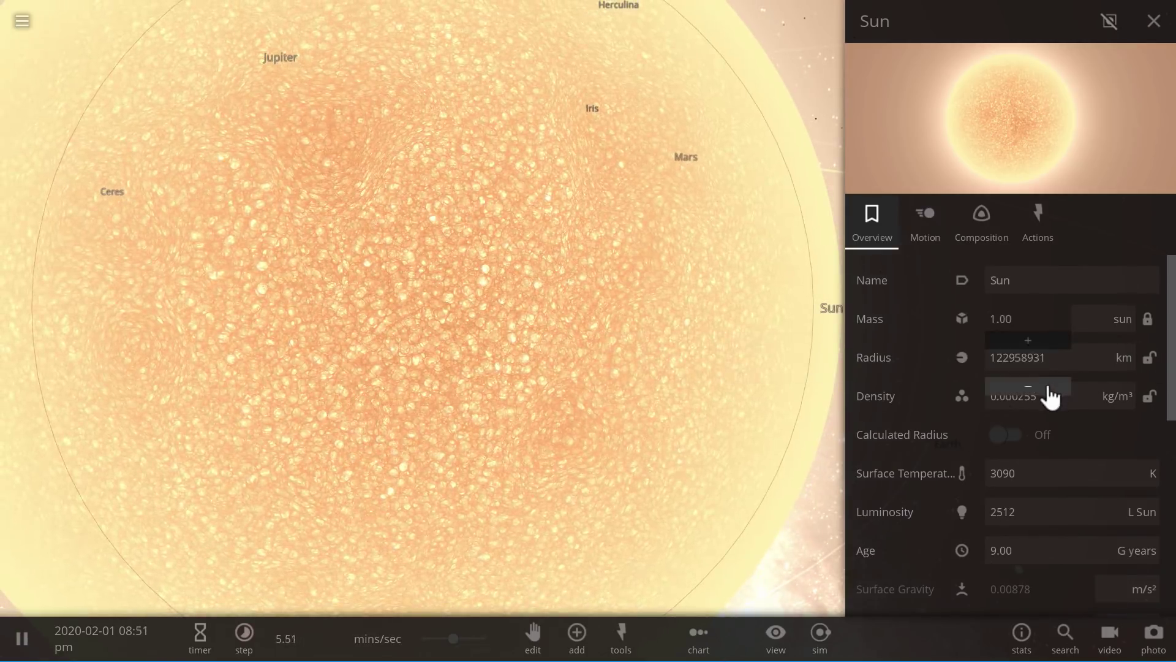
{"action": "left_click", "coordinate": [1048, 387]}
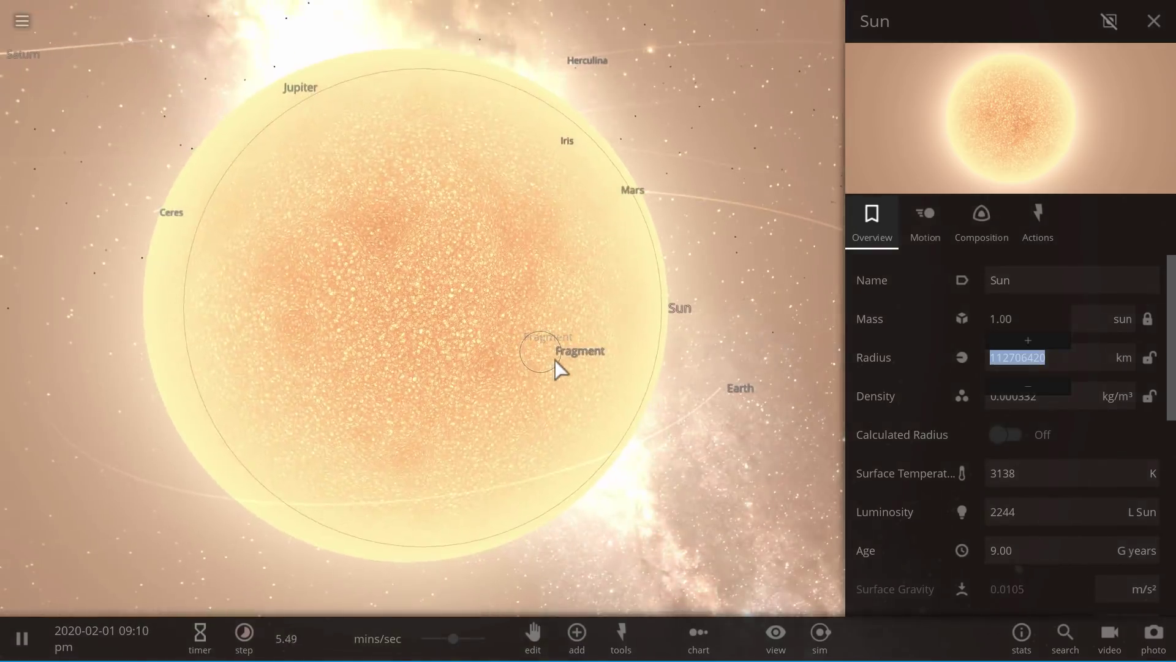
{"action": "left_click", "coordinate": [555, 359]}
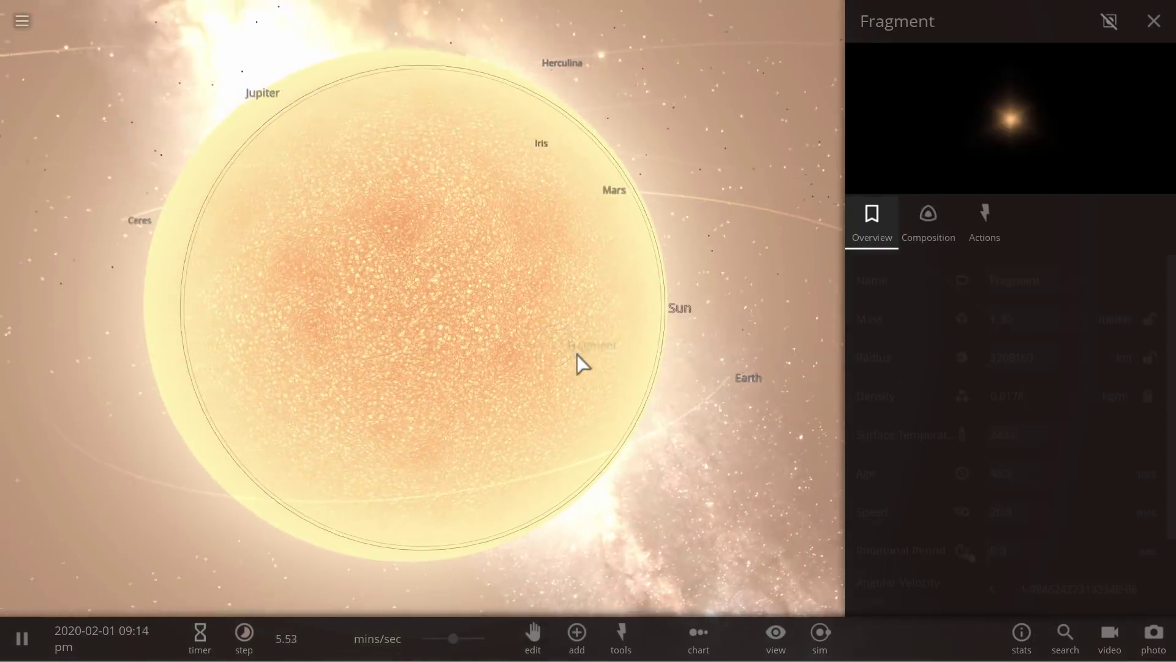
{"action": "left_click", "coordinate": [479, 338]}
{"action": "scroll", "coordinate": [584, 500], "scroll_direction": "down", "scroll_amount": 2}
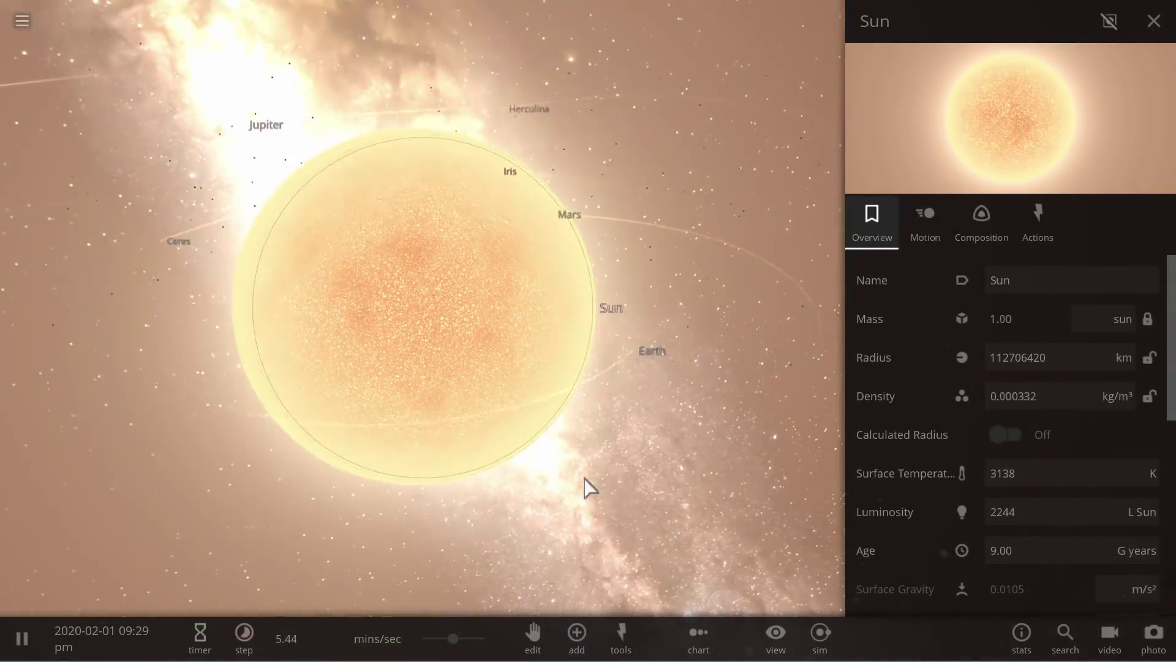
{"action": "left_click_drag", "start_coordinate": [572, 515], "coordinate": [204, 95]}
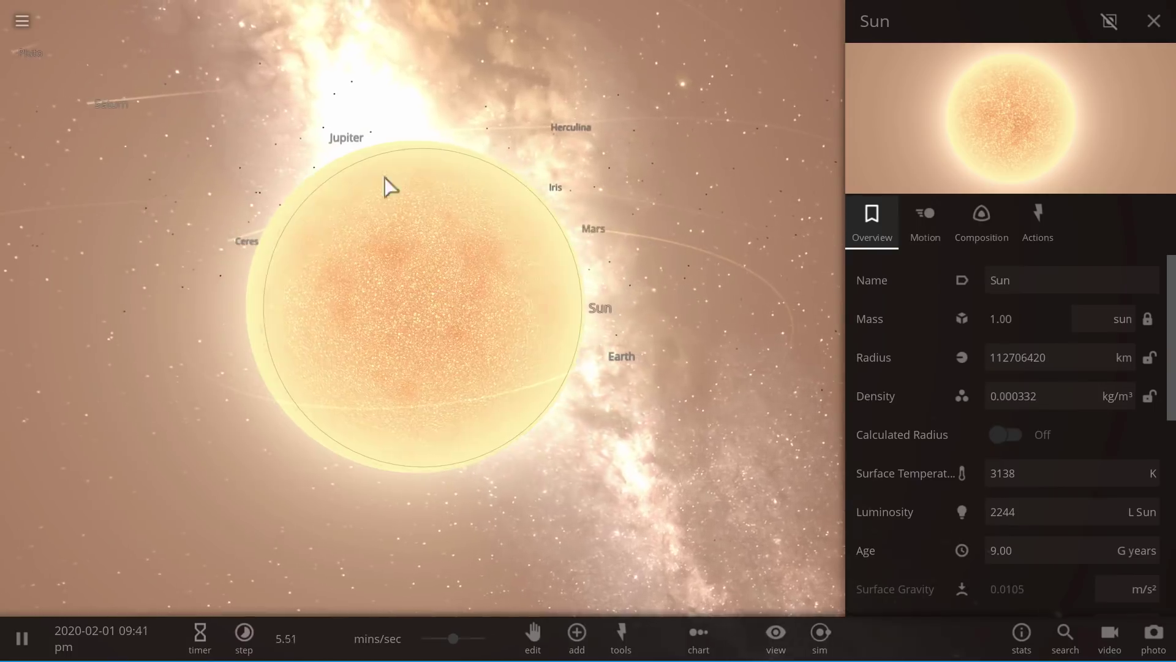
Activate the Pulse tool and set the pulse speed to 200 km/s.
{"action": "left_click", "coordinate": [620, 637]}
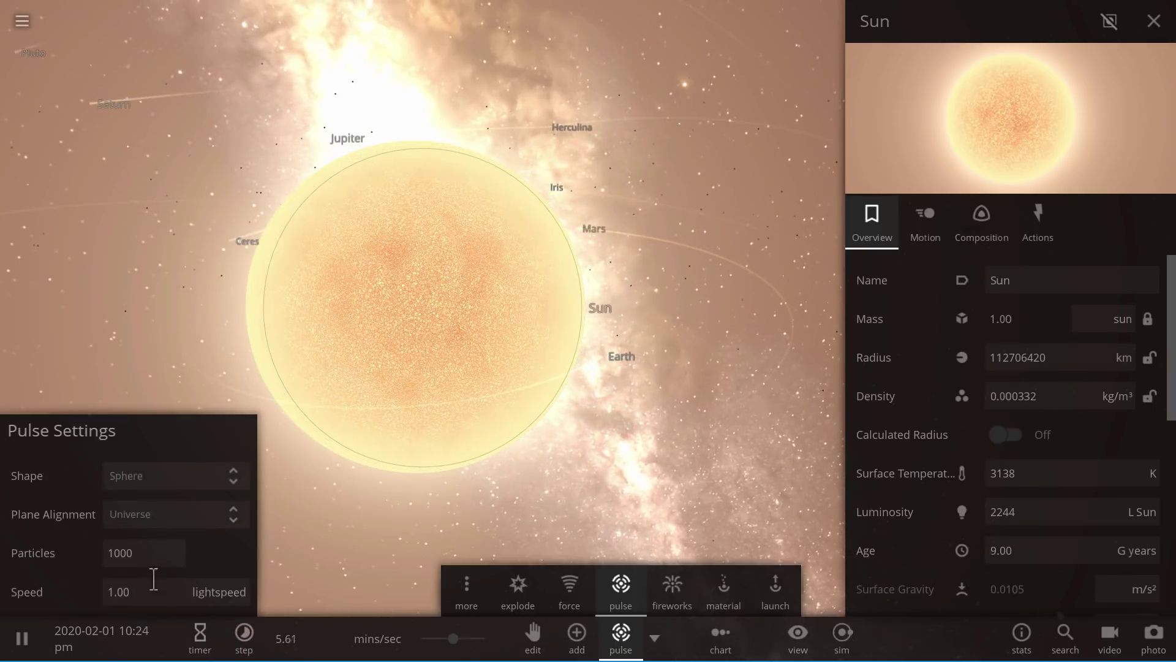
{"action": "left_click", "coordinate": [214, 592]}
{"action": "left_click", "coordinate": [241, 583]}
{"action": "double_click", "coordinate": [151, 593]}
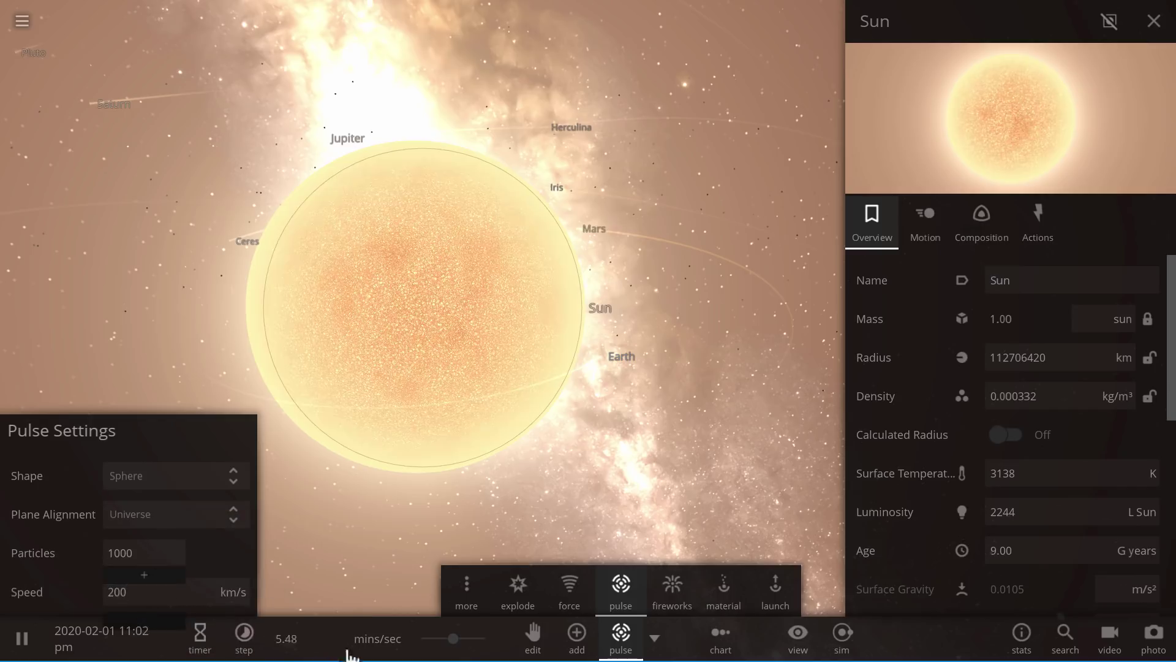
Fire a pulse at the Sun and speed up the simulation to hours per second.
{"action": "scroll", "coordinate": [420, 545], "scroll_direction": "down", "scroll_amount": 4}
{"action": "left_click_drag", "start_coordinate": [403, 535], "coordinate": [450, 451]}
{"action": "left_click", "coordinate": [454, 366]}
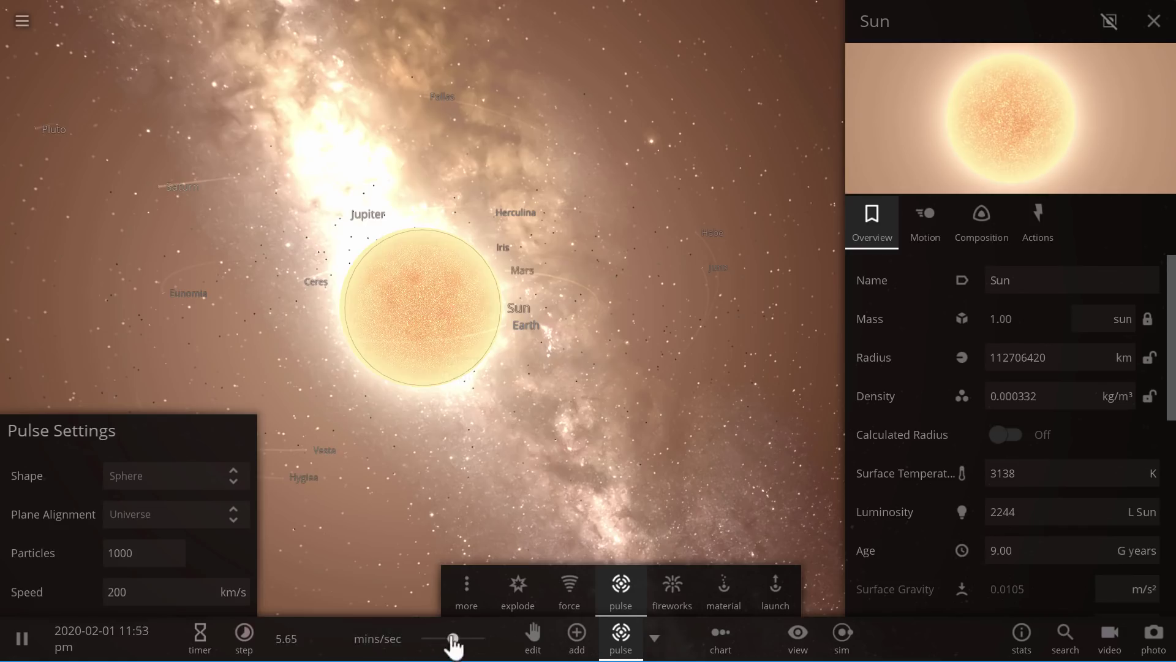
{"action": "left_click_drag", "start_coordinate": [442, 640], "coordinate": [423, 642]}
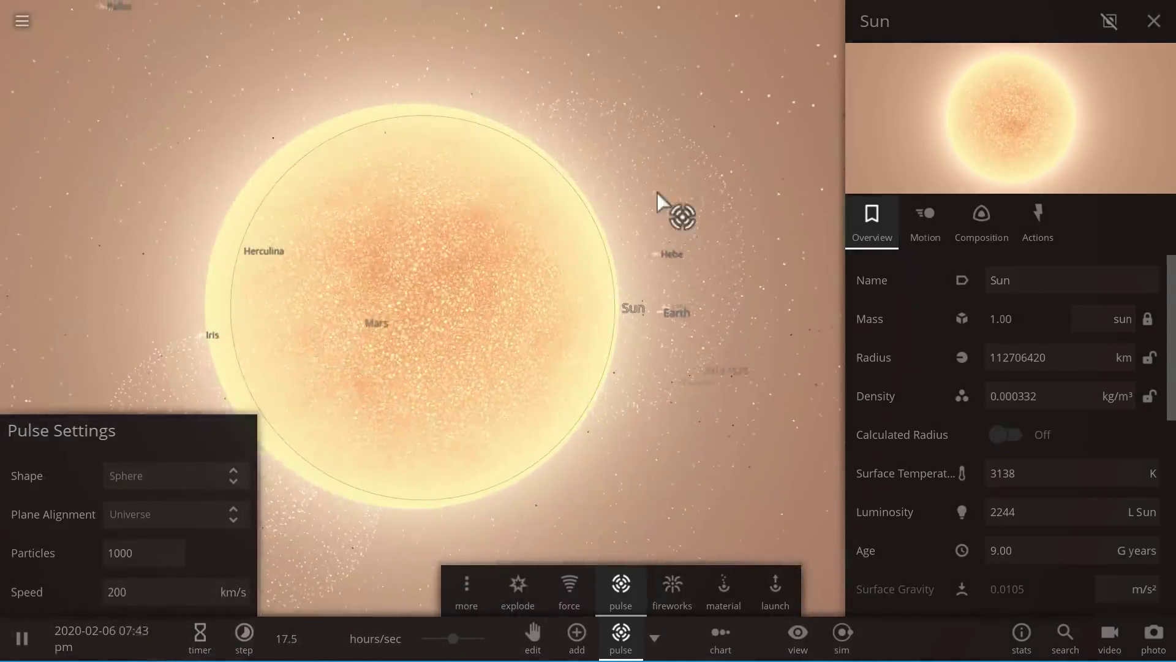
Fire a series of 1000-particle spherical pulses on and around the enlarged Sun.
{"action": "scroll", "coordinate": [664, 159], "scroll_direction": "down", "scroll_amount": 2}
{"action": "scroll", "coordinate": [625, 184], "scroll_direction": "down", "scroll_amount": 3}
{"action": "left_click", "coordinate": [521, 269]}
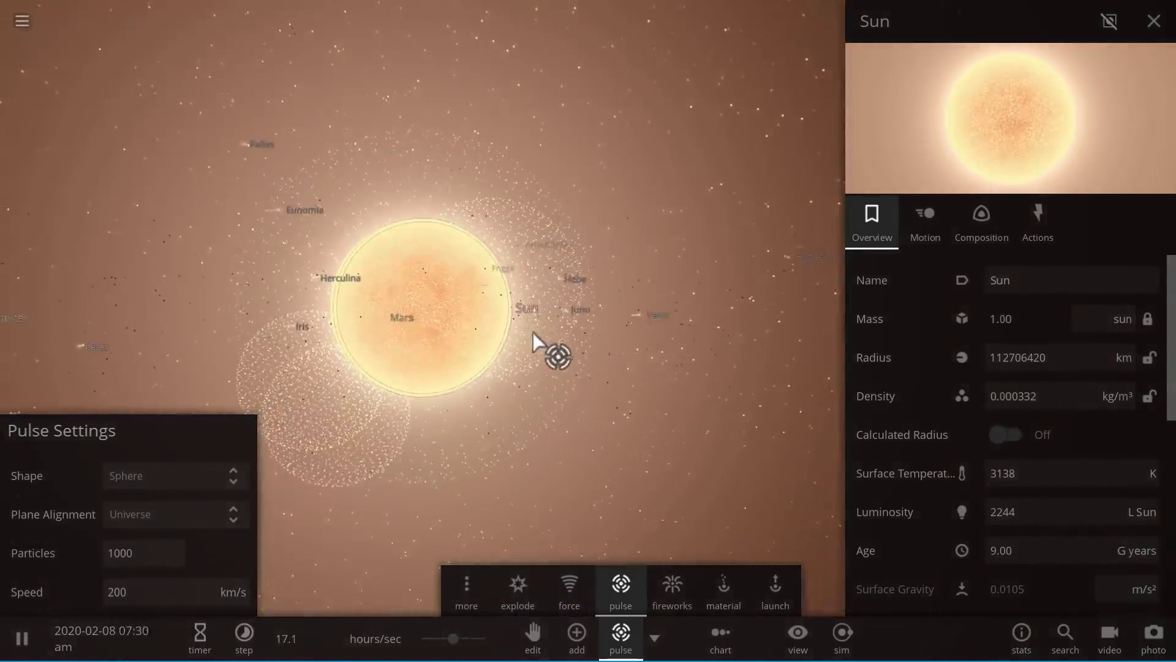
{"action": "left_click", "coordinate": [533, 346]}
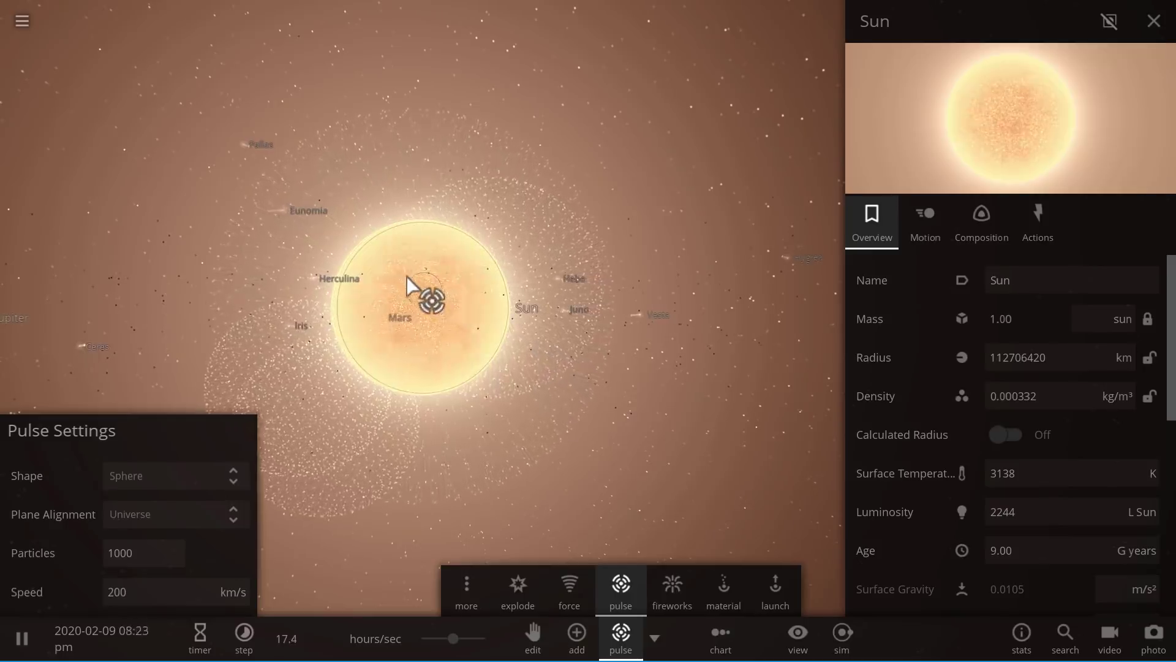
{"action": "left_click", "coordinate": [476, 291]}
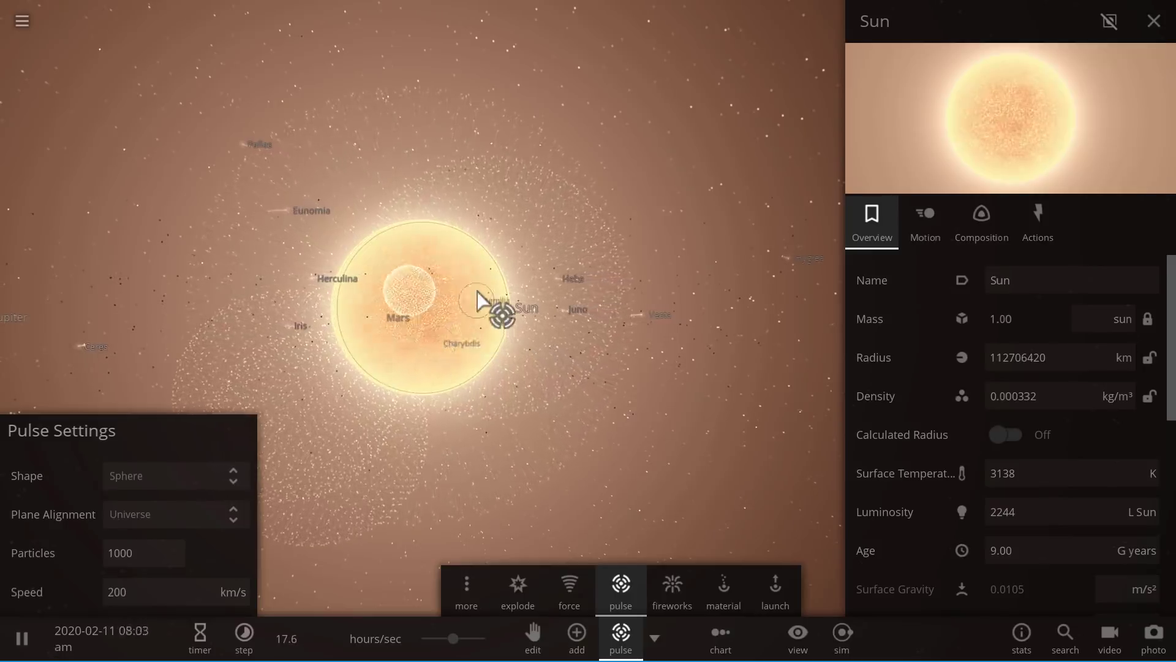
{"action": "left_click", "coordinate": [498, 348]}
{"action": "left_click_drag", "start_coordinate": [498, 347], "coordinate": [362, 378]}
{"action": "left_click", "coordinate": [362, 378]}
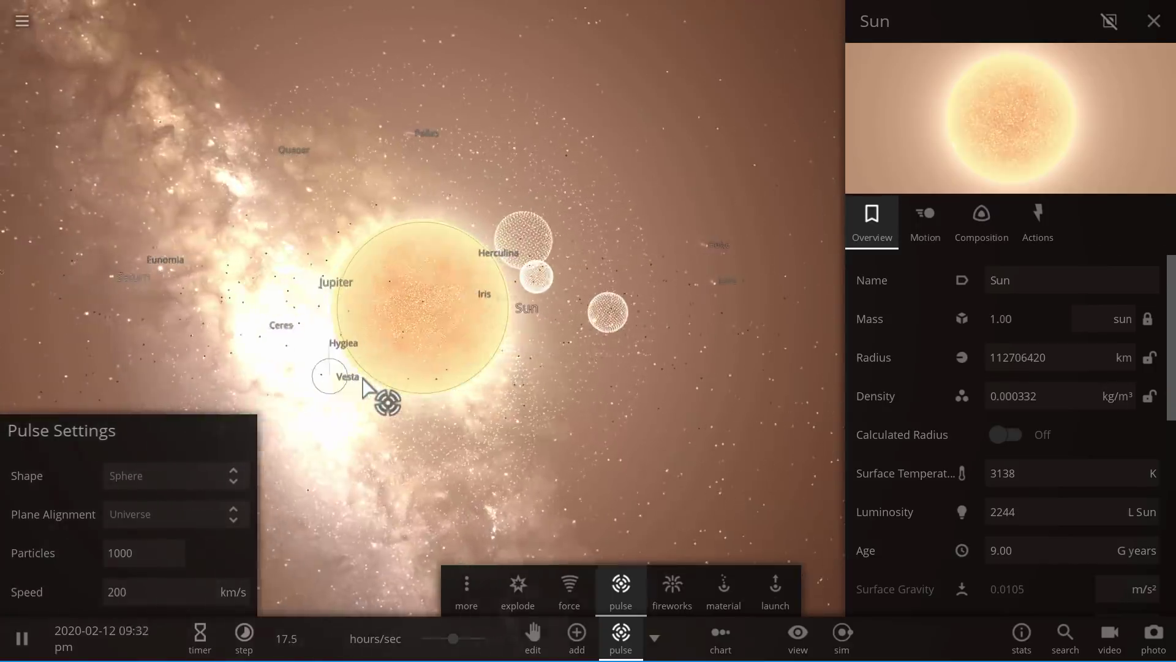
{"action": "left_click", "coordinate": [364, 378]}
{"action": "left_click_drag", "start_coordinate": [457, 388], "coordinate": [480, 381]}
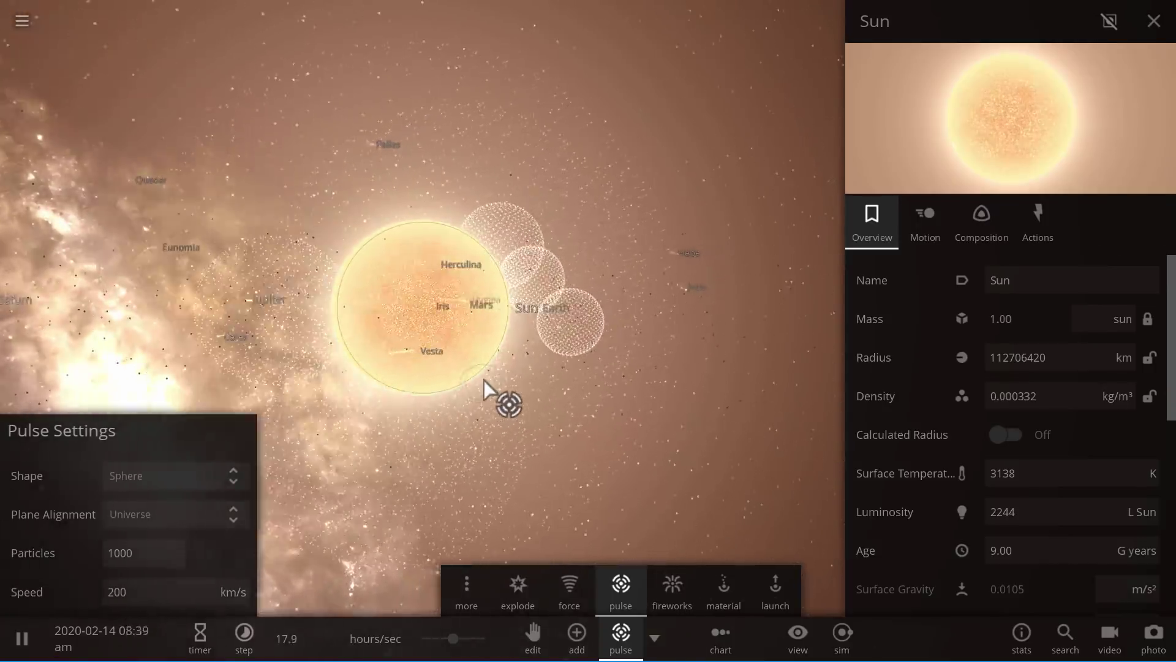
{"action": "left_click_drag", "start_coordinate": [506, 340], "coordinate": [523, 337]}
Put the Pulse tool away with the expanding pulses in view around the Sun.
{"action": "scroll", "coordinate": [523, 337], "scroll_direction": "down", "scroll_amount": 10}
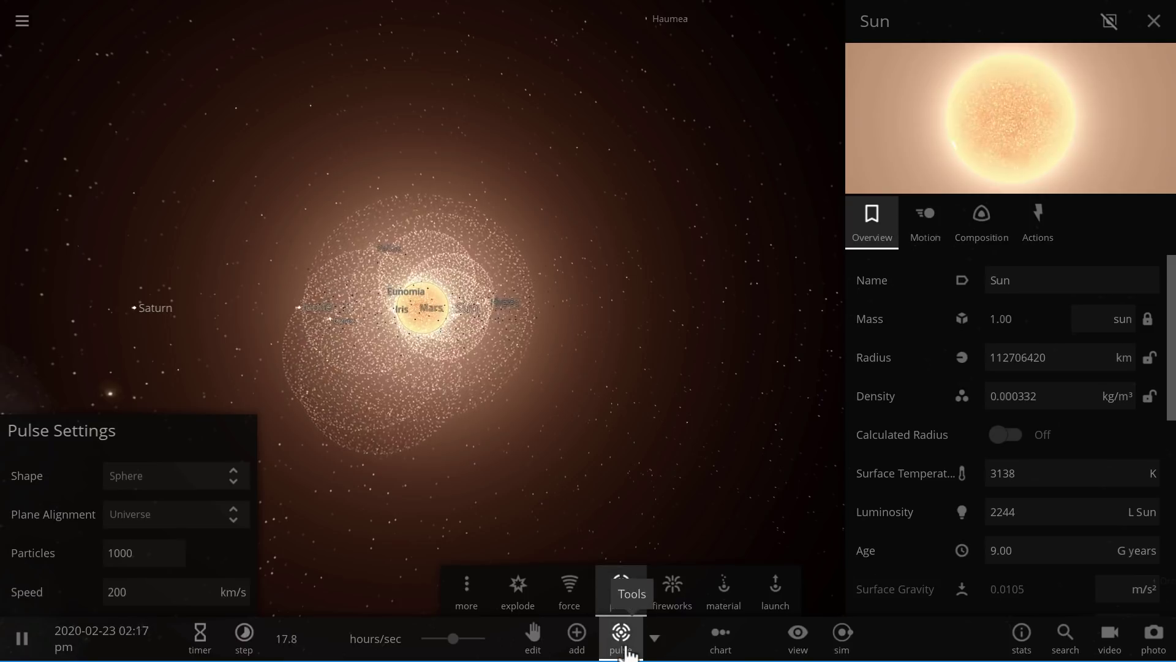
{"action": "scroll", "coordinate": [531, 481], "scroll_direction": "down", "scroll_amount": 3}
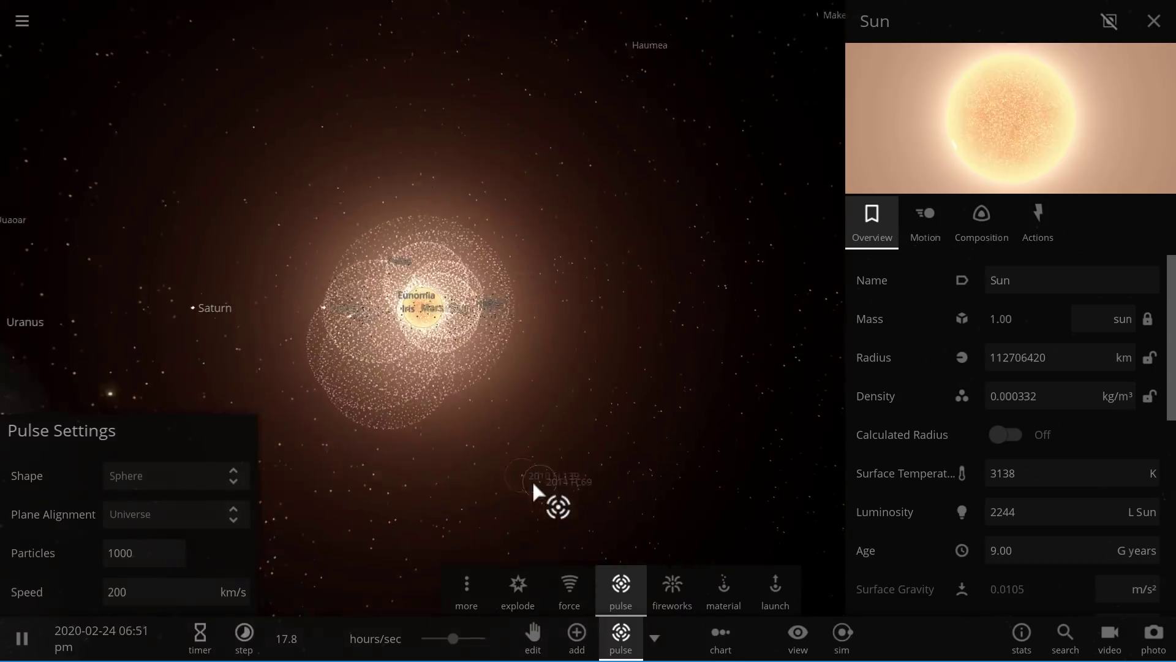
{"action": "left_click", "coordinate": [613, 653]}
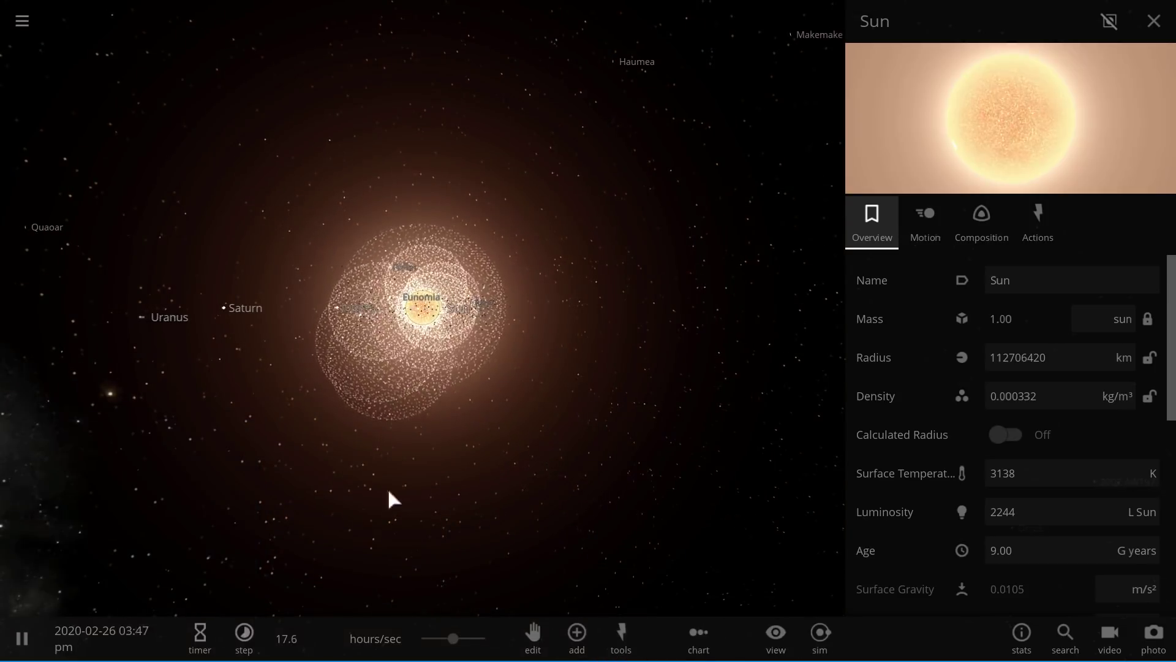
Speed up the simulation to about 1.23 days per second with the expanding pulses around the Sun in view.
{"action": "left_click_drag", "start_coordinate": [376, 482], "coordinate": [427, 499]}
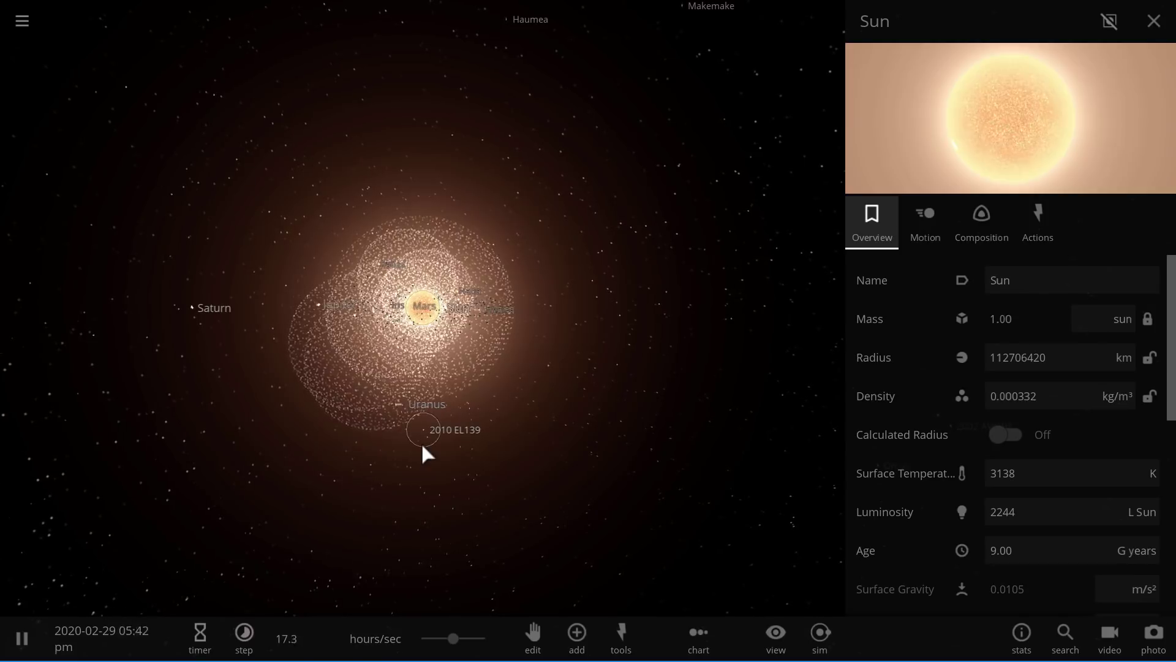
{"action": "scroll", "coordinate": [435, 411], "scroll_direction": "up", "scroll_amount": 3}
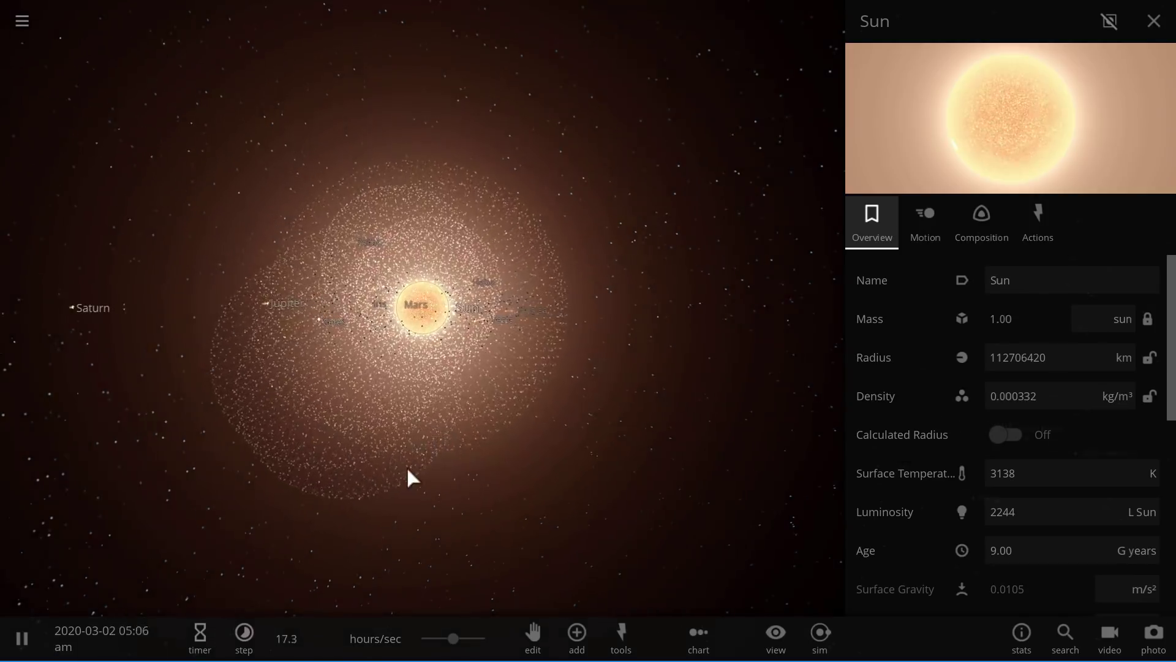
{"action": "scroll", "coordinate": [441, 465], "scroll_direction": "up", "scroll_amount": 3}
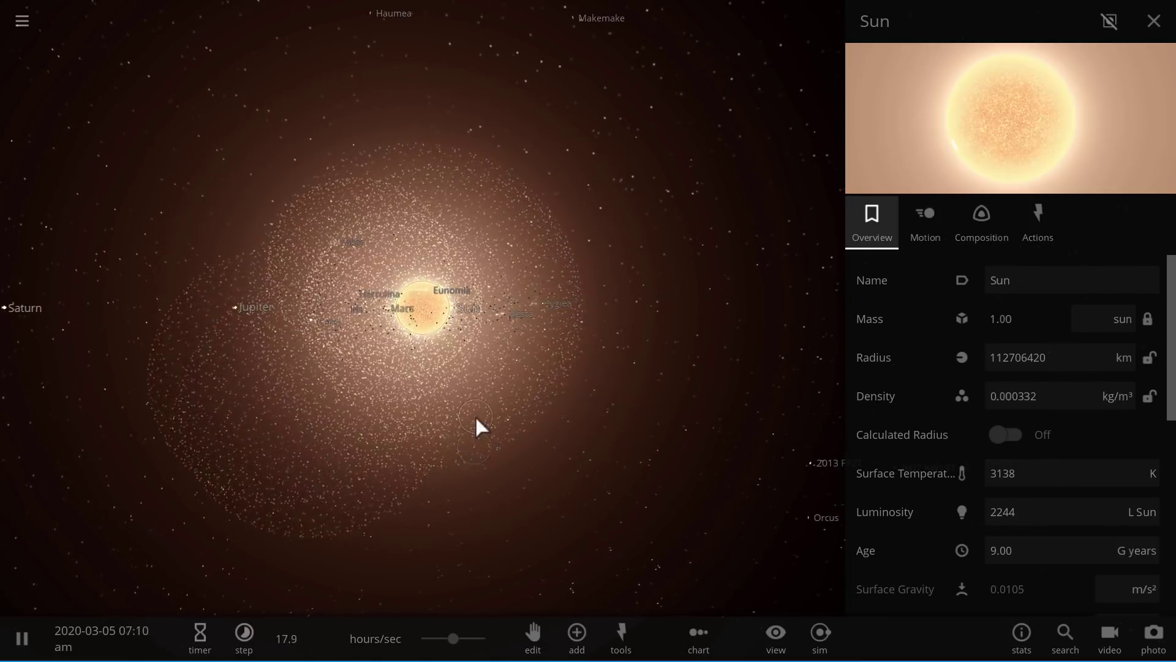
{"action": "left_click_drag", "start_coordinate": [451, 640], "coordinate": [453, 640]}
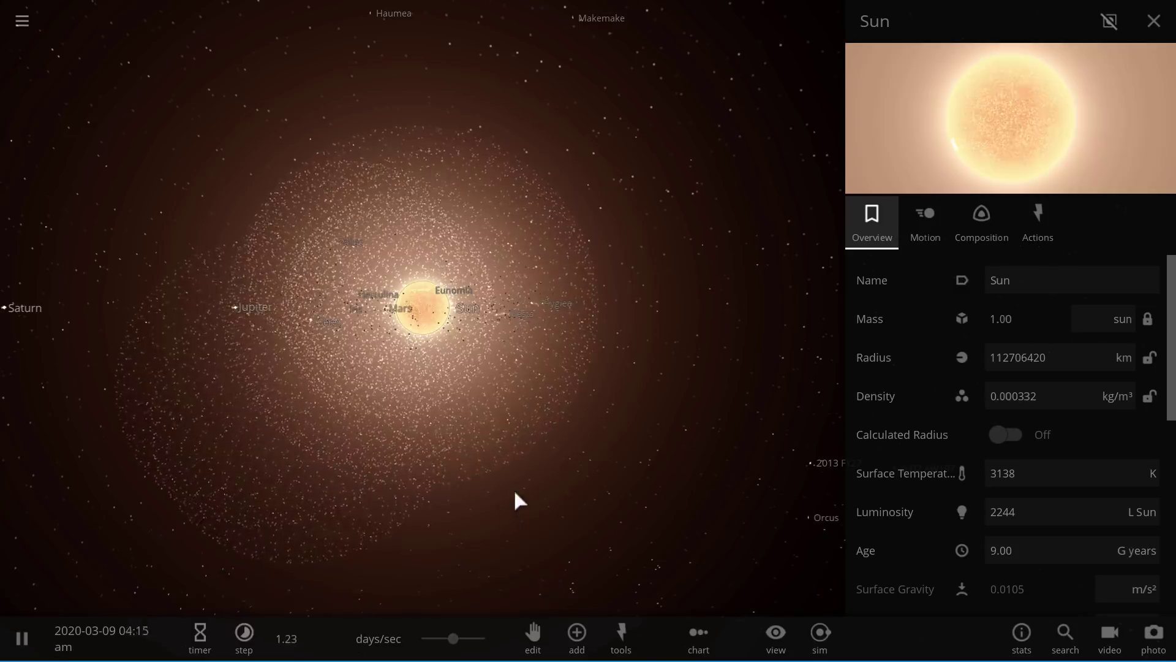
Examine the particle cloud around the enlarged Sun from several angles, both close up and from farther out.
{"action": "scroll", "coordinate": [490, 373], "scroll_direction": "up", "scroll_amount": 3}
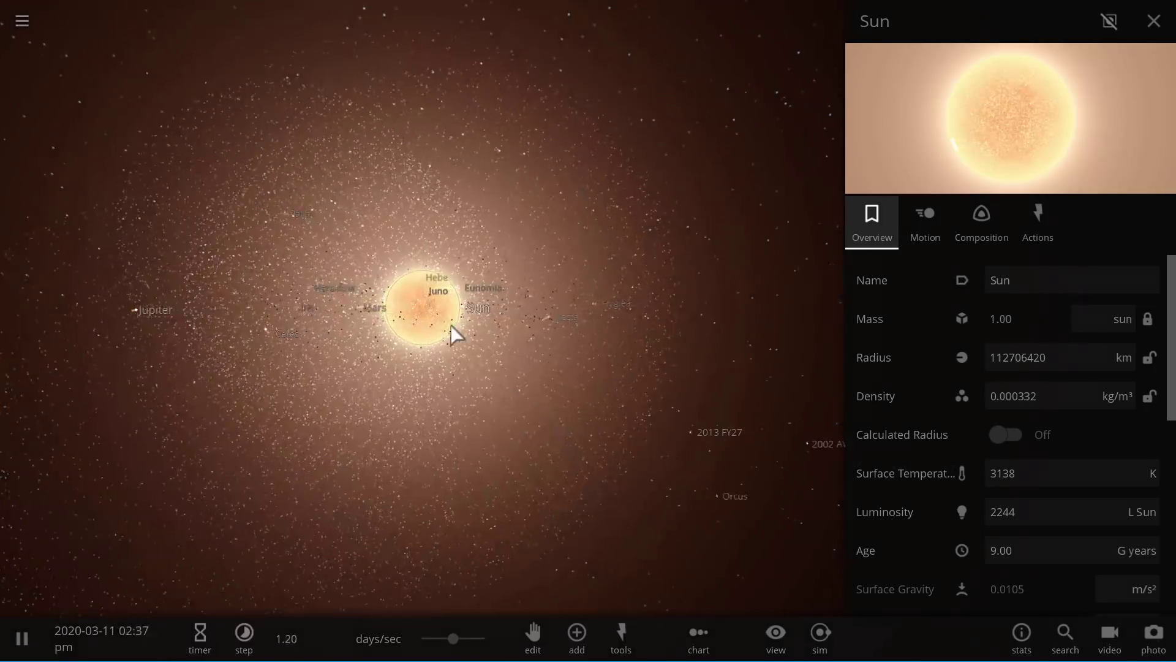
{"action": "left_click_drag", "start_coordinate": [423, 314], "coordinate": [337, 315]}
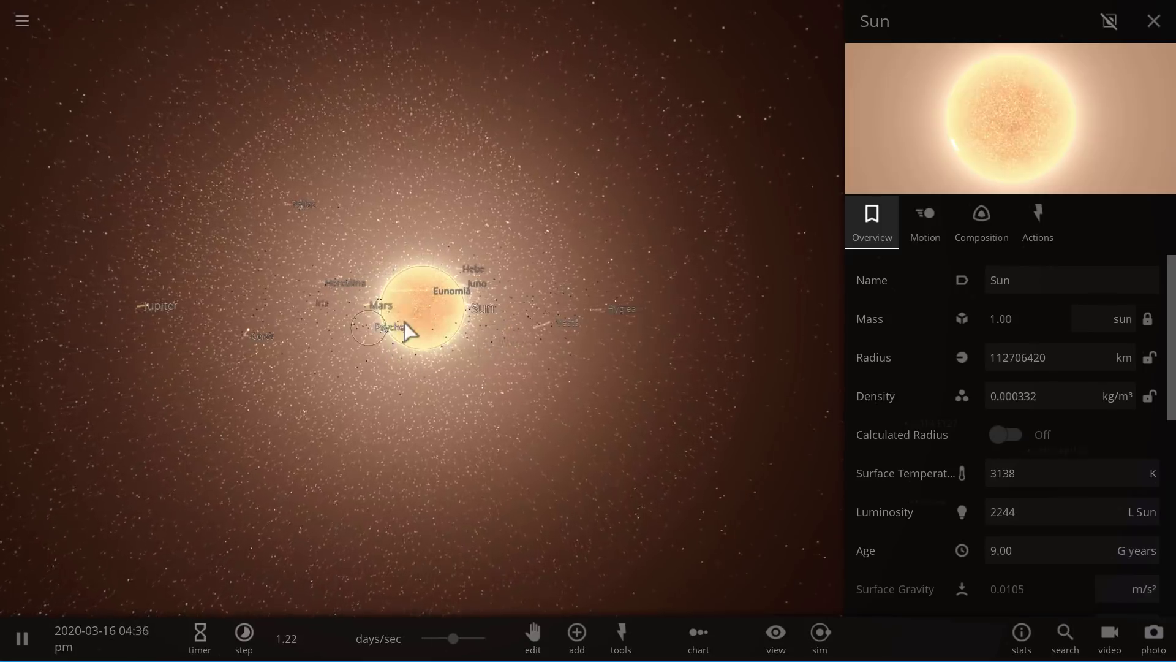
{"action": "scroll", "coordinate": [407, 328], "scroll_direction": "up", "scroll_amount": 2}
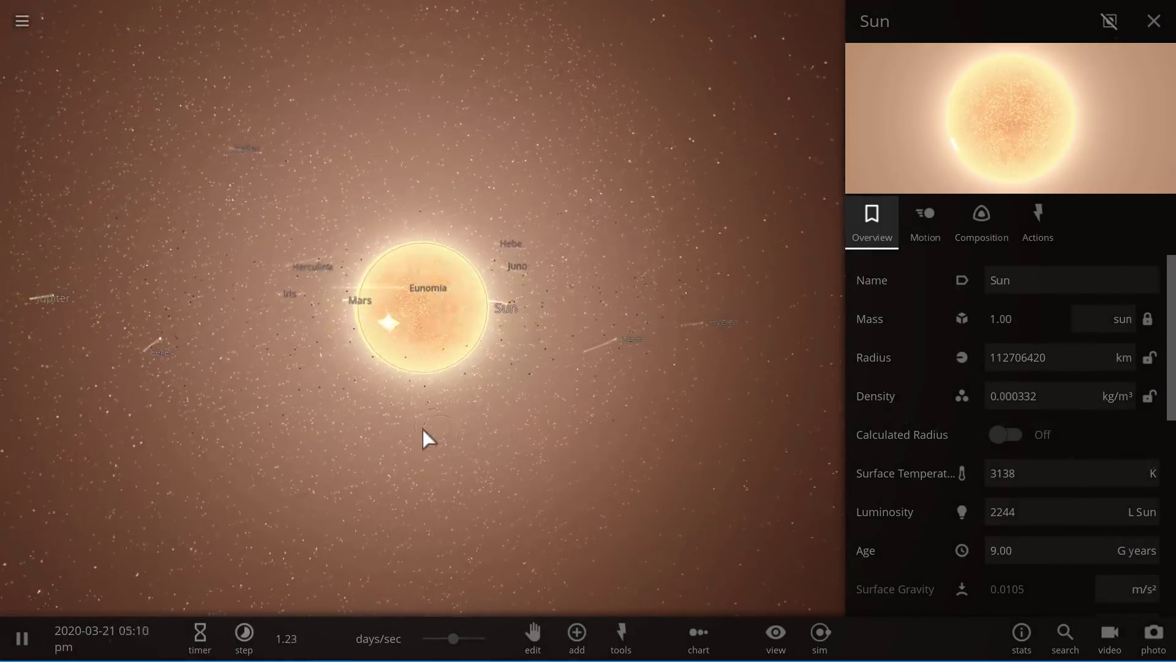
{"action": "left_click_drag", "start_coordinate": [403, 428], "coordinate": [376, 420]}
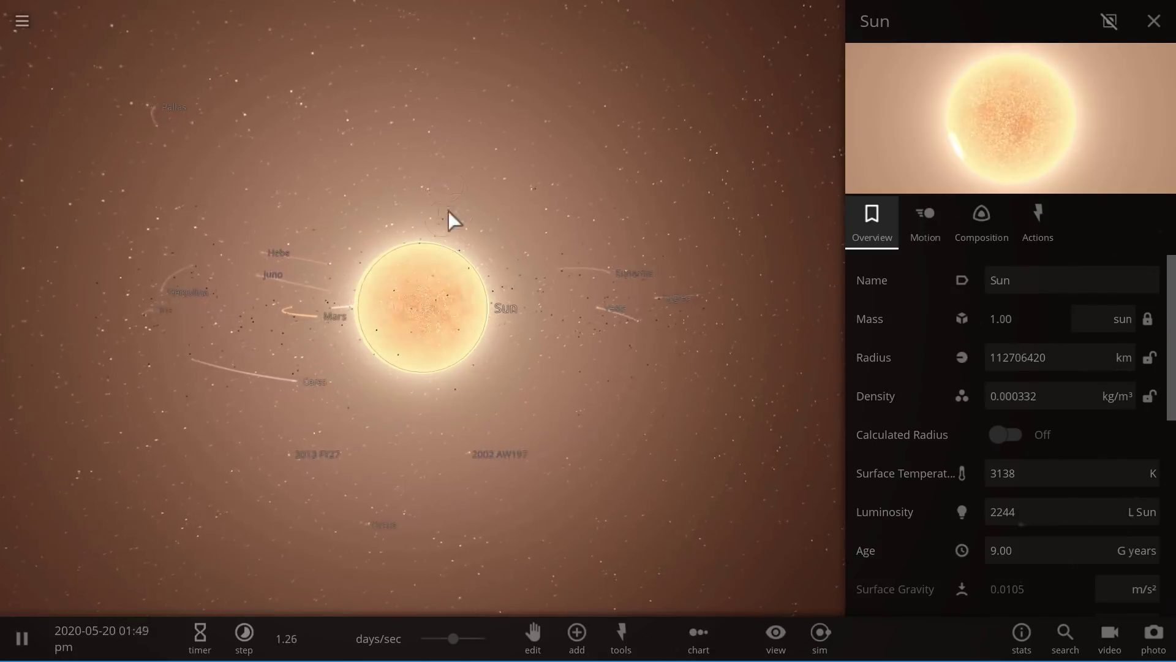
{"action": "scroll", "coordinate": [448, 217], "scroll_direction": "up", "scroll_amount": 2}
{"action": "left_click_drag", "start_coordinate": [480, 248], "coordinate": [487, 253]}
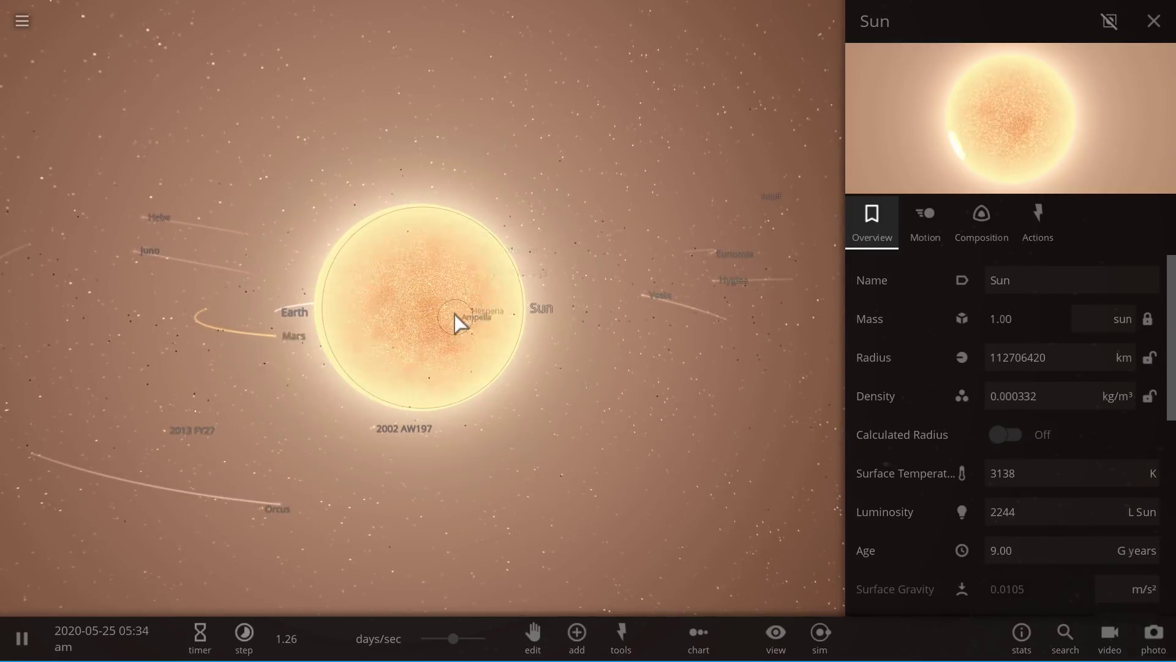
{"action": "left_click_drag", "start_coordinate": [460, 315], "coordinate": [483, 310]}
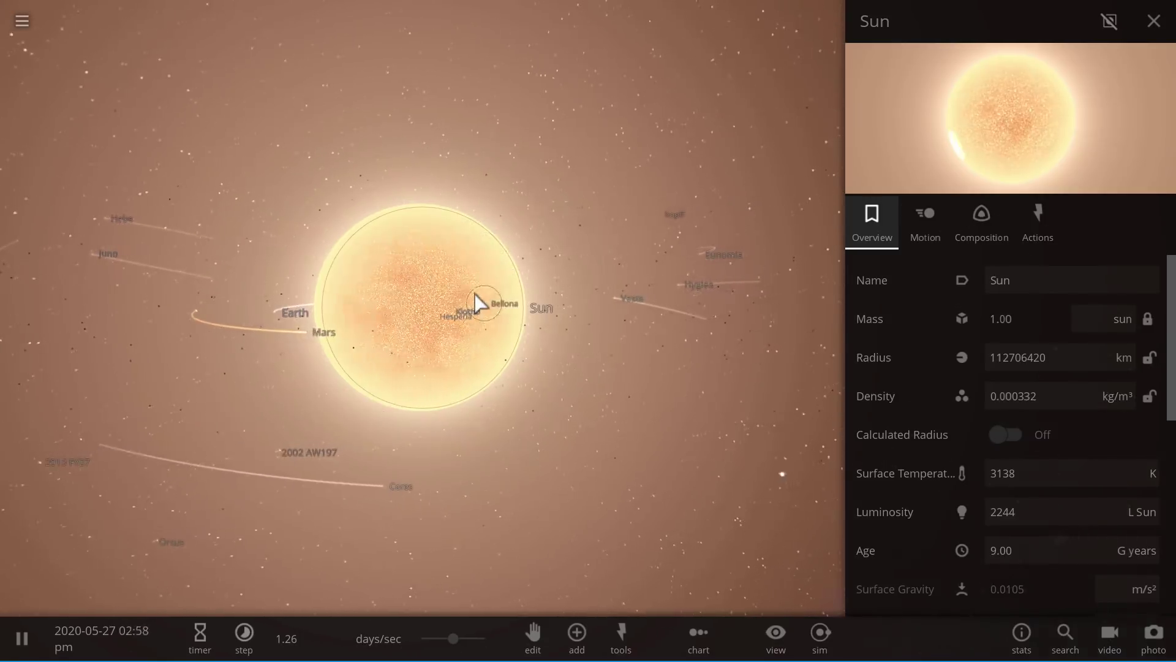
{"action": "scroll", "coordinate": [446, 360], "scroll_direction": "down", "scroll_amount": 2}
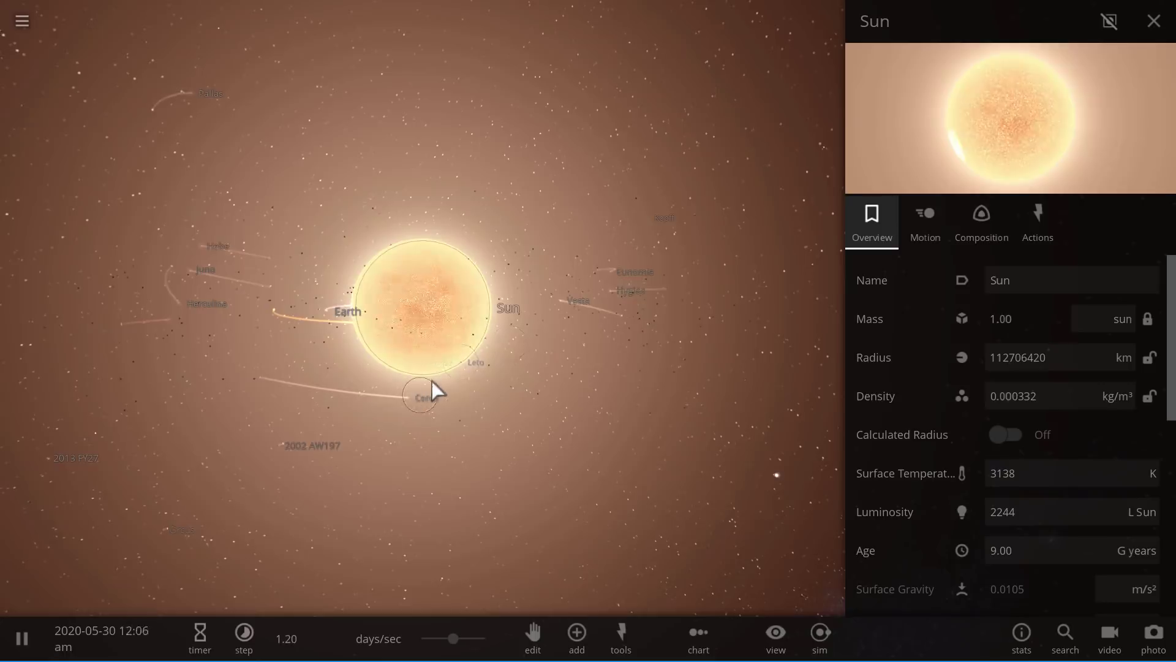
{"action": "scroll", "coordinate": [454, 367], "scroll_direction": "down", "scroll_amount": 3}
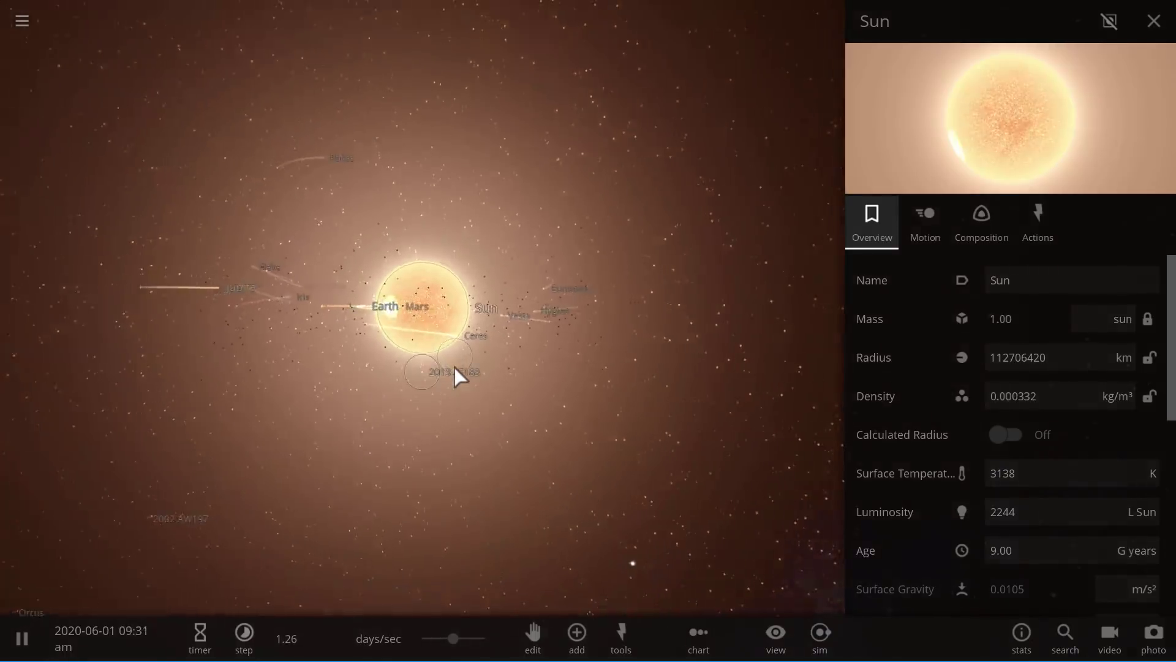
{"action": "scroll", "coordinate": [454, 366], "scroll_direction": "down", "scroll_amount": 2}
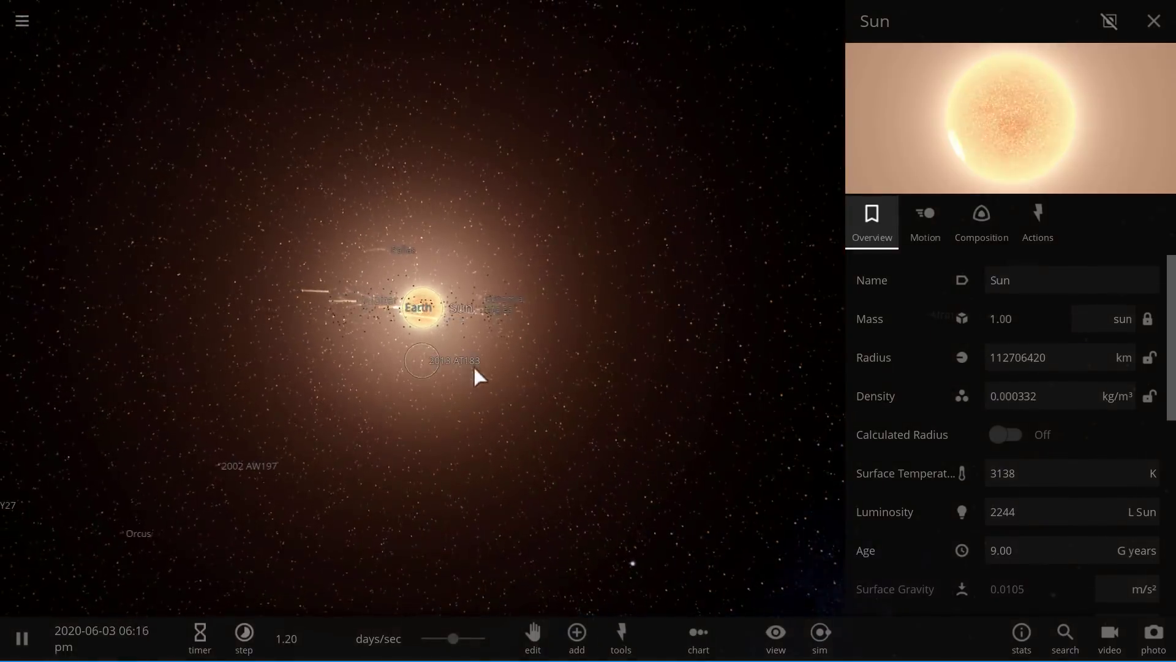
Examine the paths of Earth and Mars near the enlarged Sun, pausing briefly, and survey the full extent of the ejected pulses.
{"action": "left_click_drag", "start_coordinate": [456, 380], "coordinate": [442, 329]}
{"action": "scroll", "coordinate": [442, 327], "scroll_direction": "up", "scroll_amount": 2}
{"action": "scroll", "coordinate": [443, 327], "scroll_direction": "up", "scroll_amount": 5}
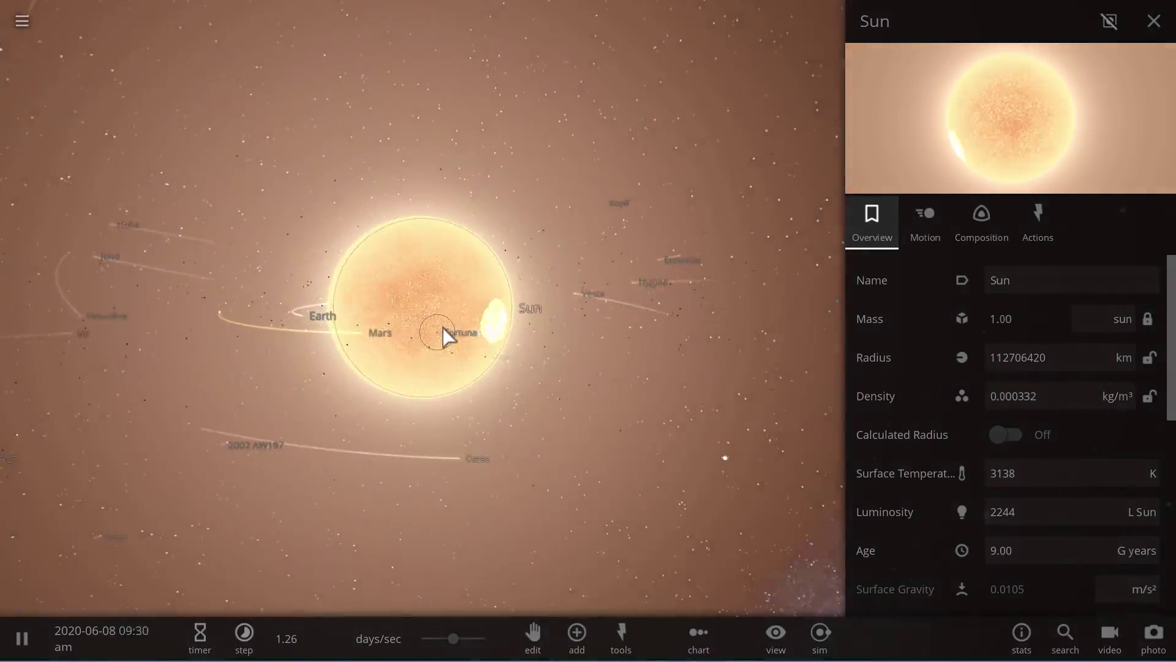
{"action": "key", "text": "space"}
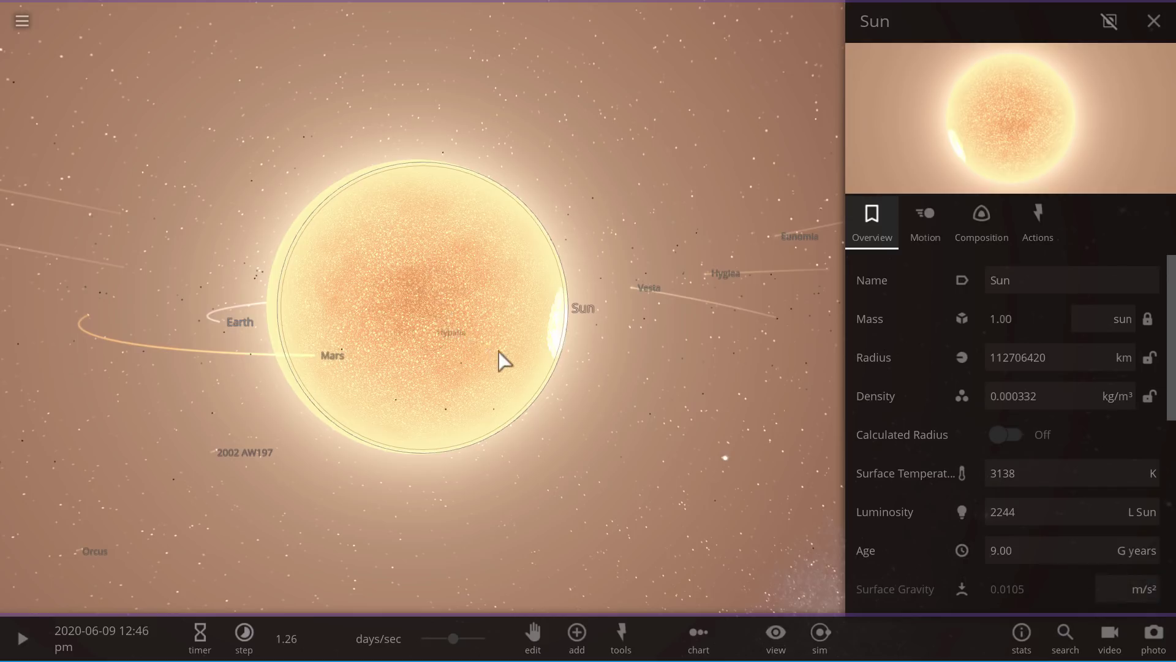
{"action": "key", "text": "space"}
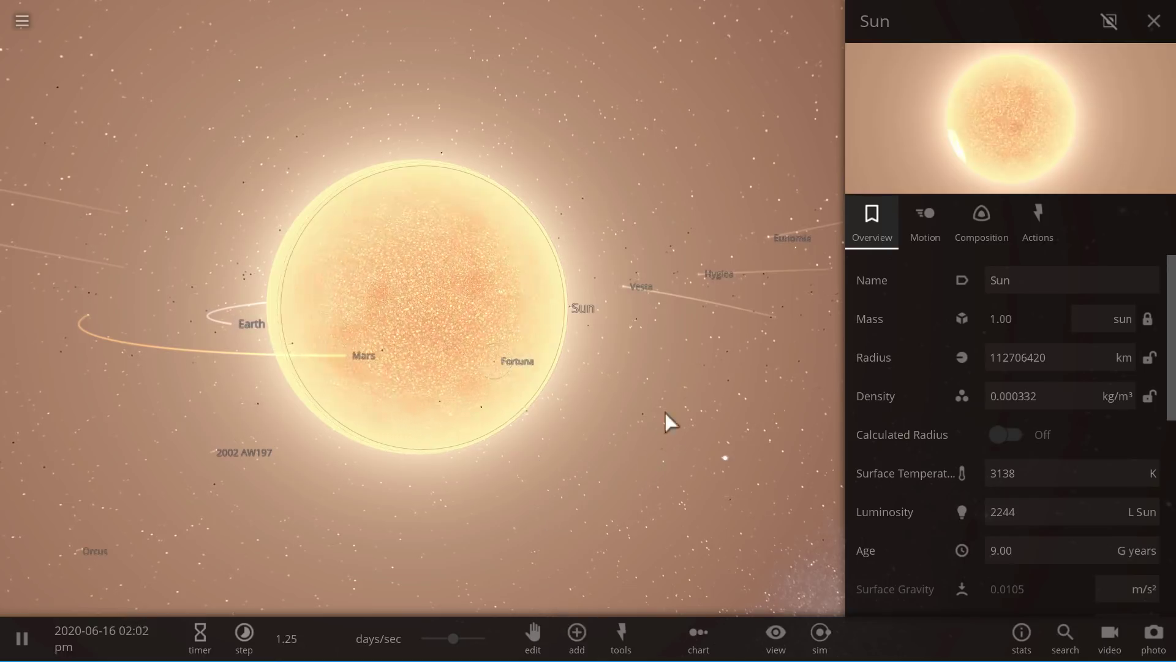
{"action": "scroll", "coordinate": [426, 369], "scroll_direction": "down", "scroll_amount": 10}
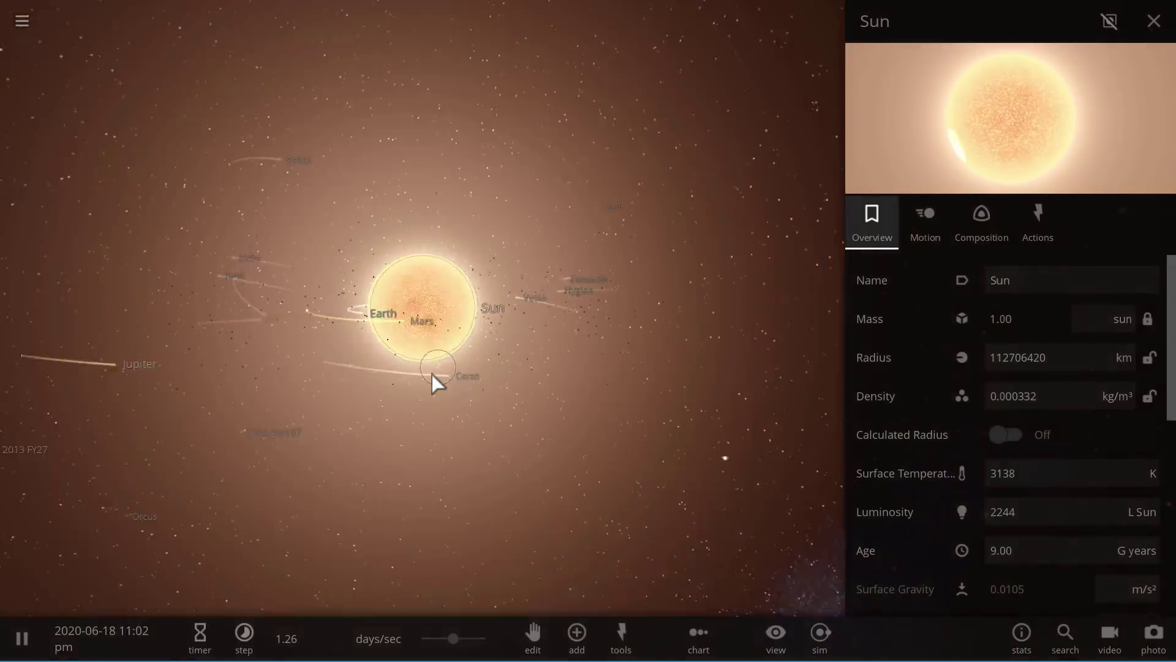
{"action": "scroll", "coordinate": [431, 373], "scroll_direction": "down", "scroll_amount": 5}
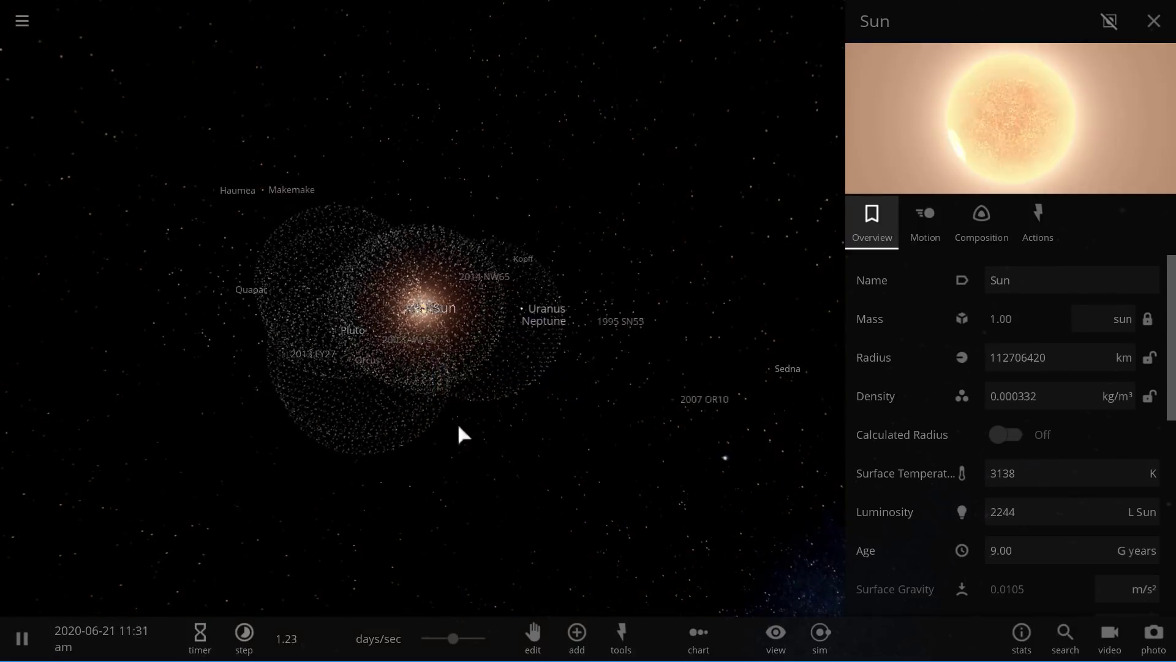
{"action": "scroll", "coordinate": [436, 361], "scroll_direction": "up", "scroll_amount": 12}
Pause the simulation and detonate the Sun with the Explode tool.
{"action": "key", "text": "space"}
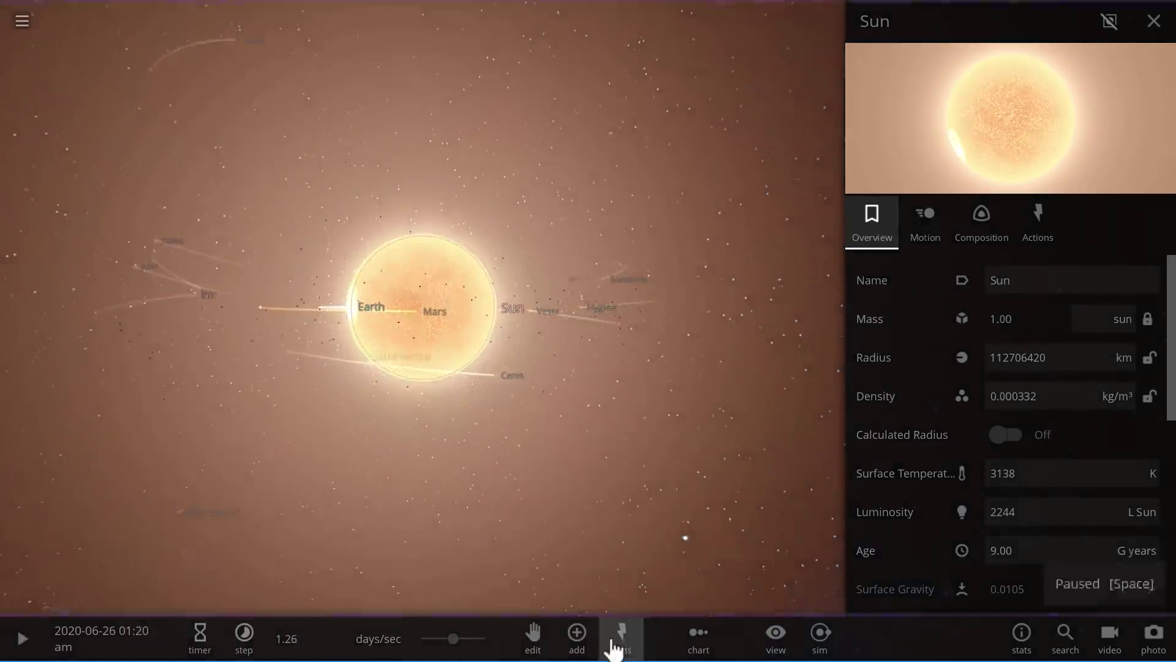
{"action": "left_click", "coordinate": [619, 640]}
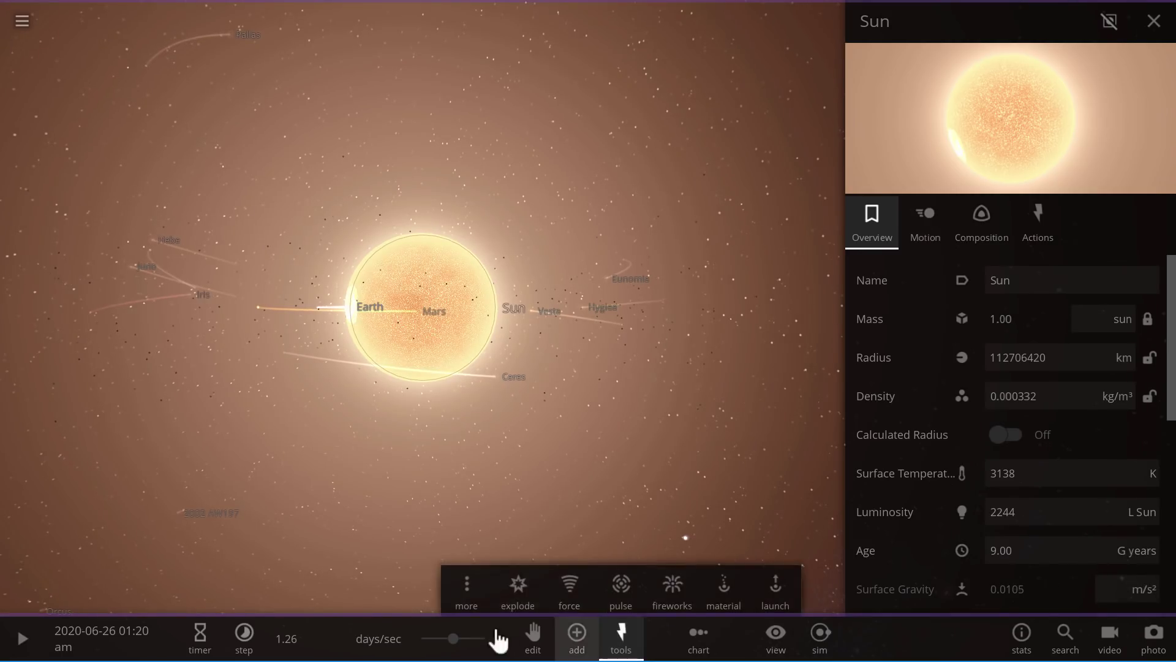
{"action": "left_click", "coordinate": [514, 589]}
{"action": "left_click", "coordinate": [448, 281]}
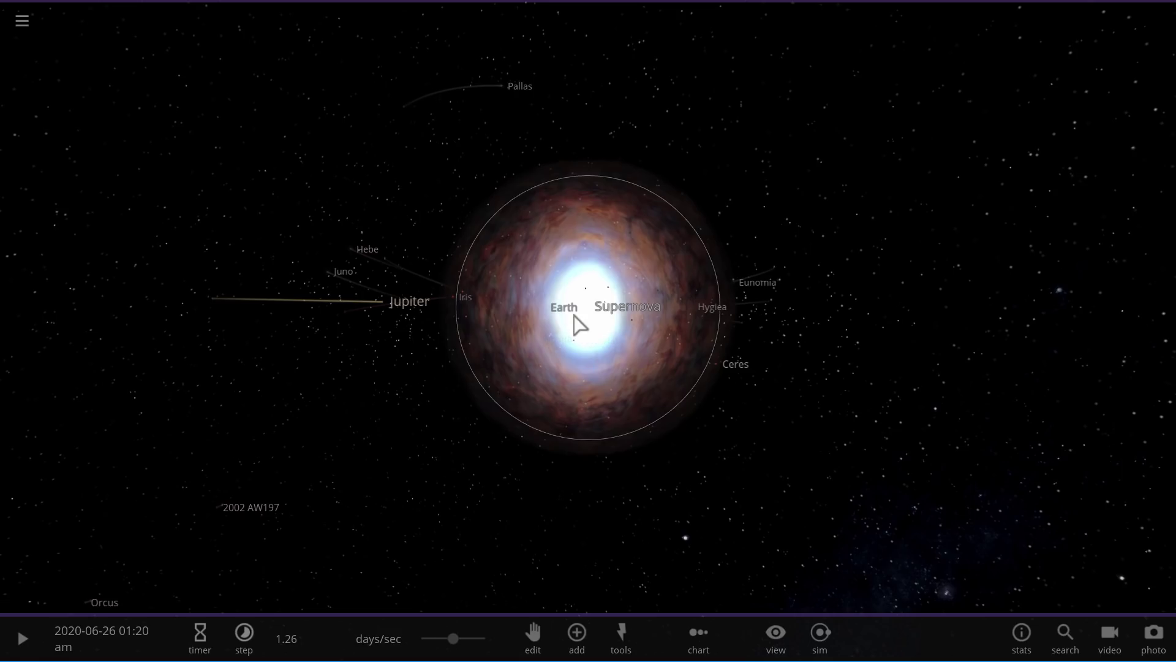
Slow the simulation to 13.9 minutes per second and resume it to watch the supernova expand from different angles.
{"action": "scroll", "coordinate": [626, 423], "scroll_direction": "down", "scroll_amount": 5}
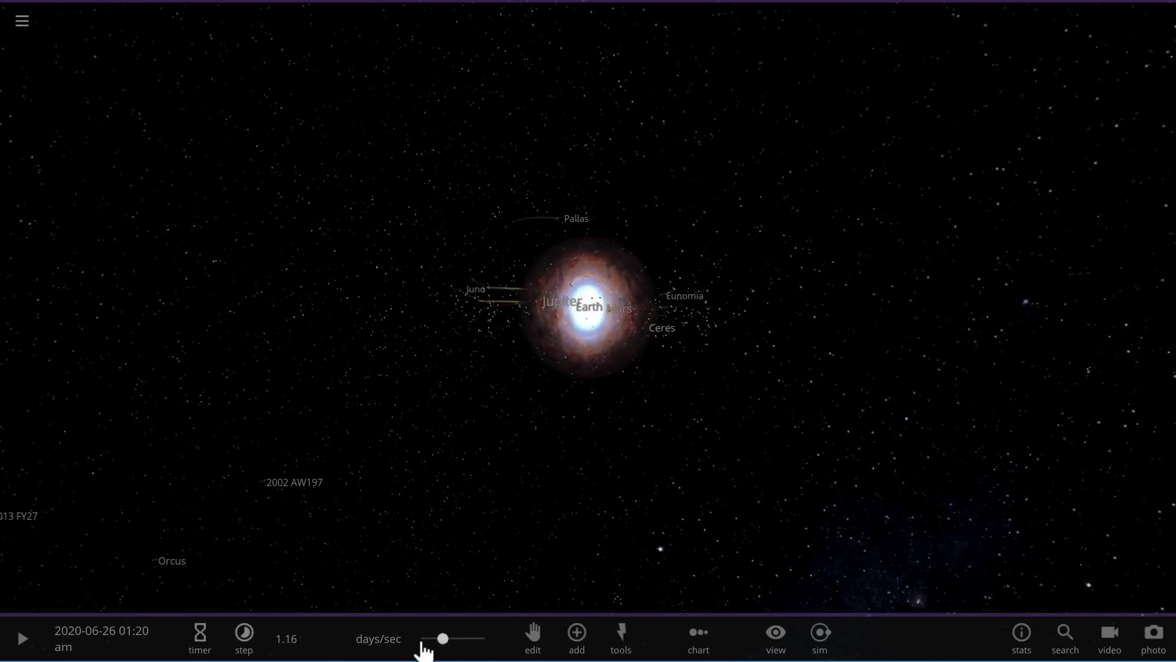
{"action": "left_click", "coordinate": [422, 641]}
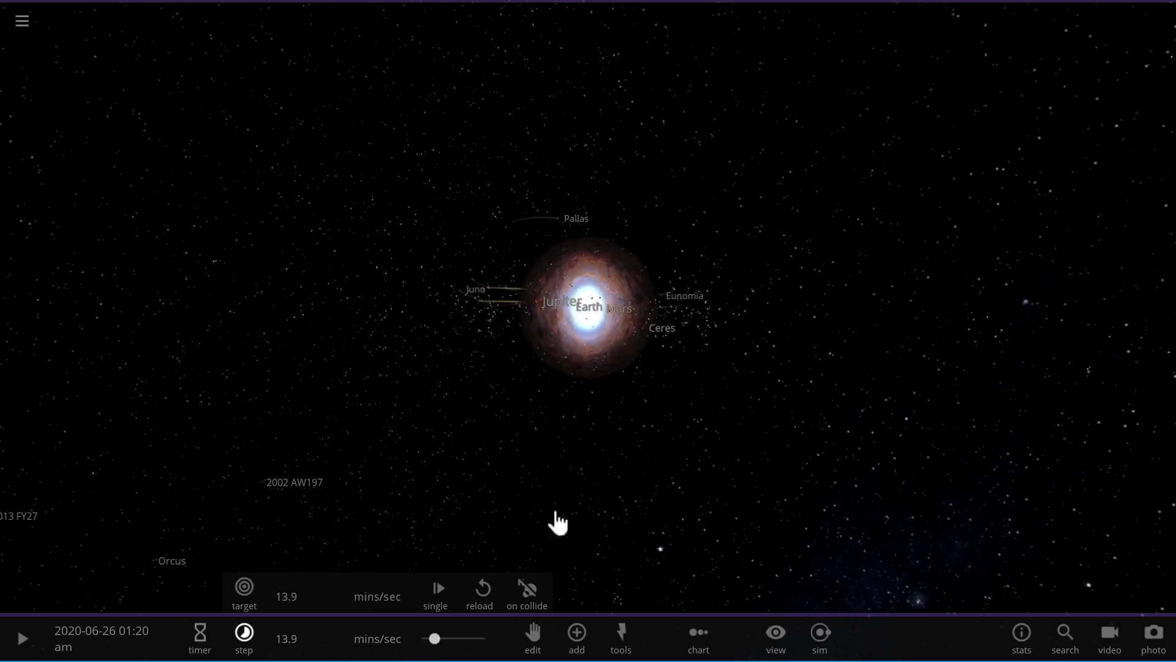
{"action": "key", "text": "space"}
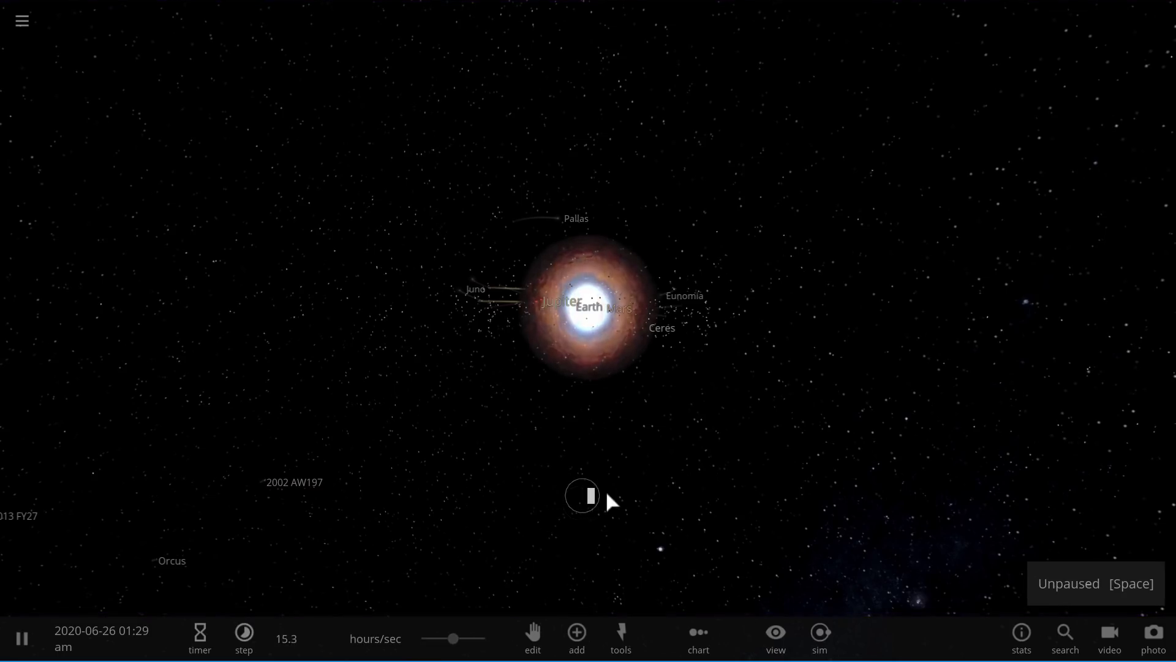
{"action": "mouse_move", "coordinate": [623, 491]}
{"action": "left_mouse_down"}
{"action": "mouse_move", "coordinate": [642, 488]}
{"action": "mouse_move", "coordinate": [627, 472]}
{"action": "left_mouse_up"}
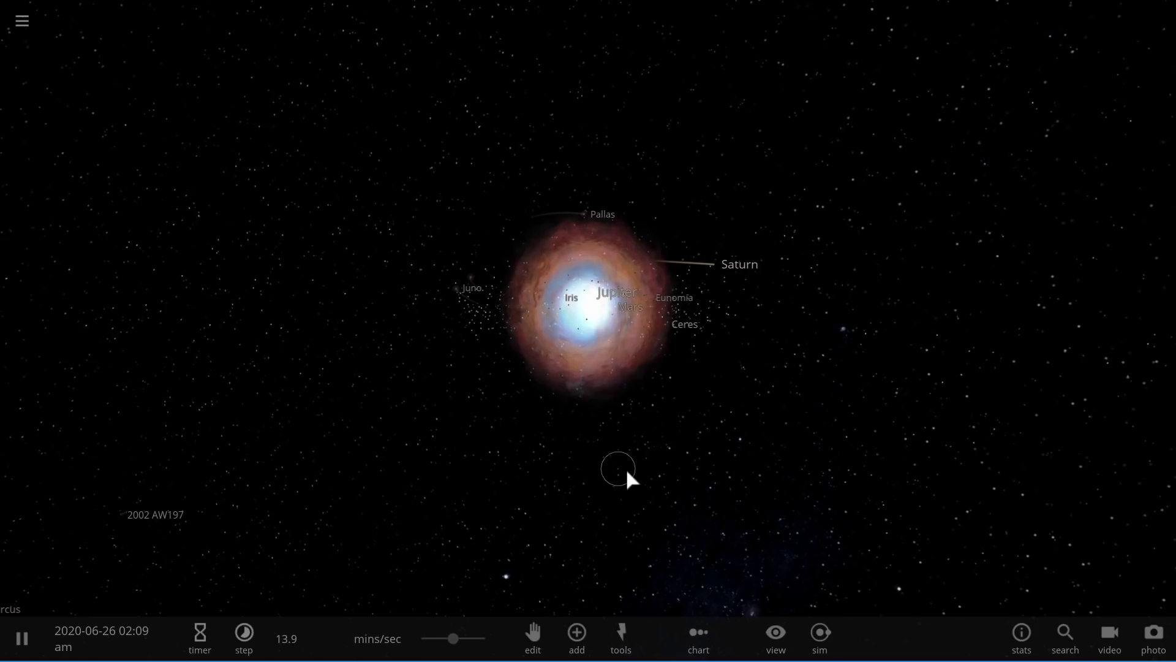
{"action": "left_click", "coordinate": [550, 463]}
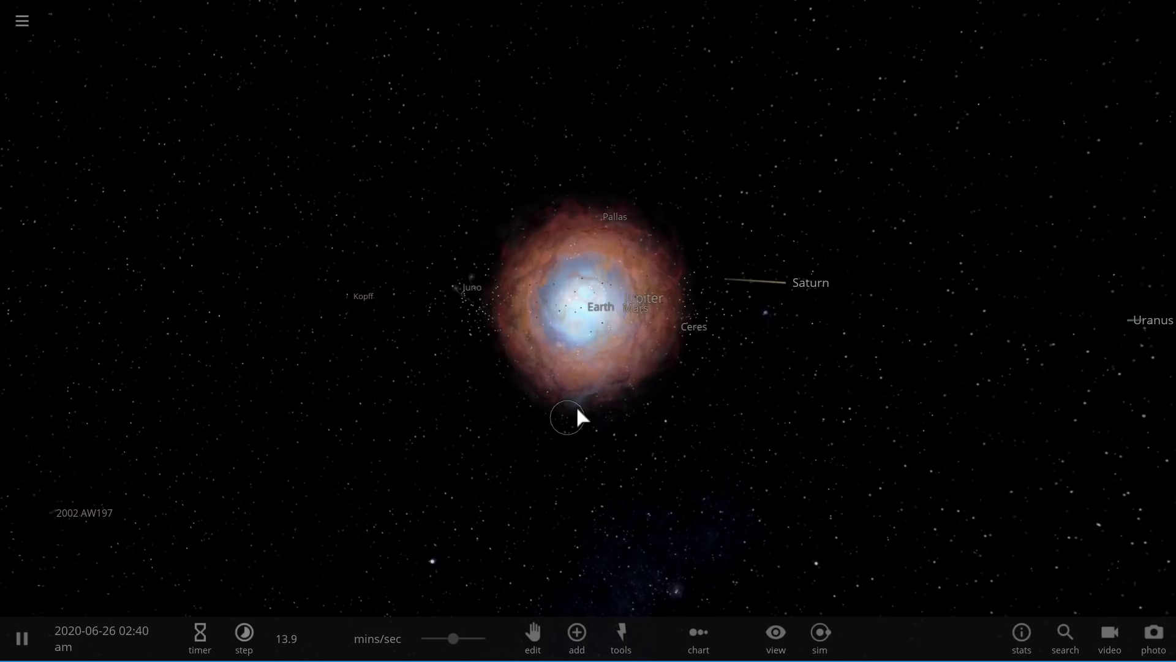
{"action": "left_click", "coordinate": [563, 463]}
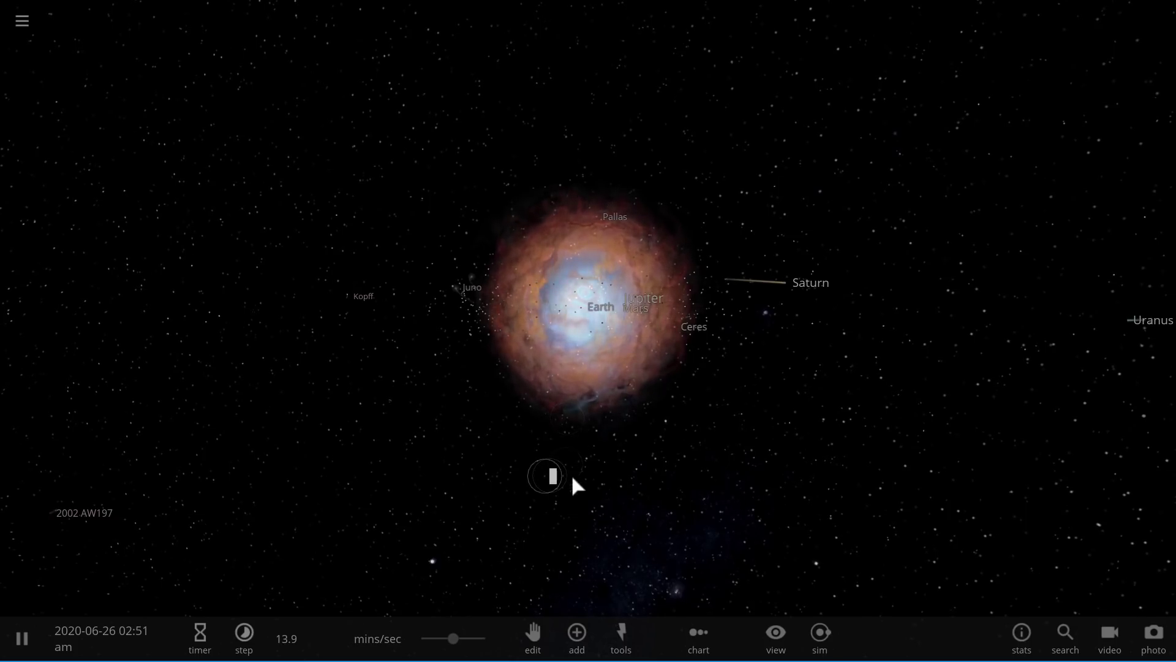
{"action": "left_click_drag", "start_coordinate": [592, 468], "coordinate": [594, 433]}
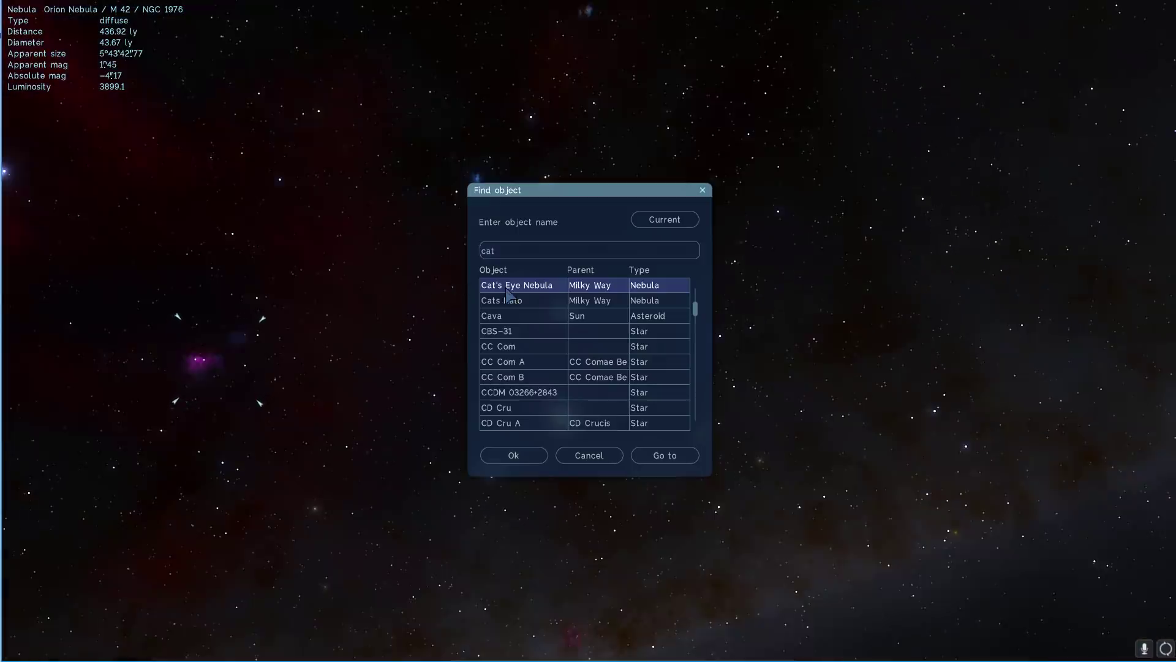
In SpaceEngine, choose the Cat's Eye Nebula from the object search results and travel to it.
{"action": "left_click", "coordinate": [508, 294]}
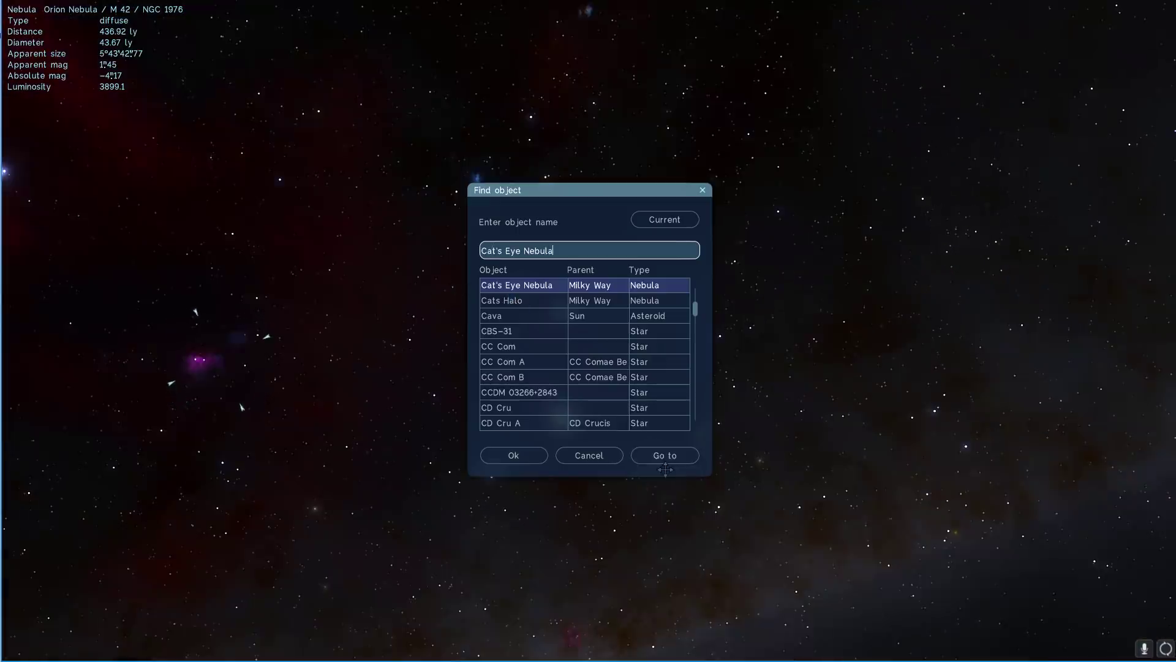
{"action": "left_click", "coordinate": [662, 454]}
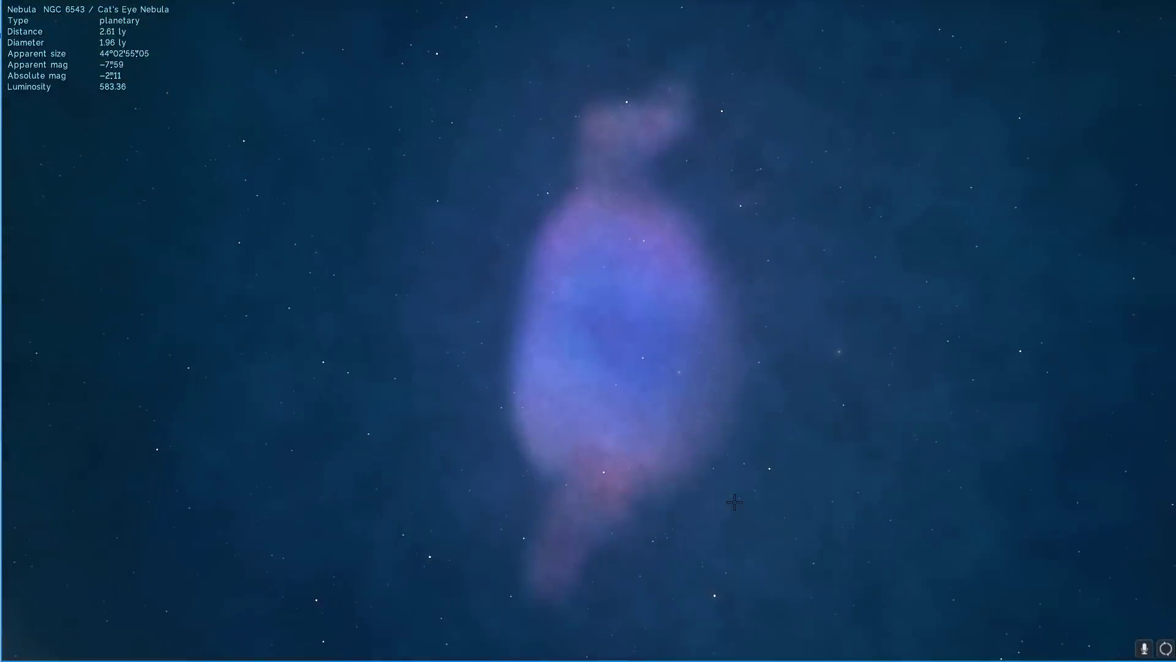
{"action": "scroll", "coordinate": [744, 491], "scroll_direction": "down", "scroll_amount": 3}
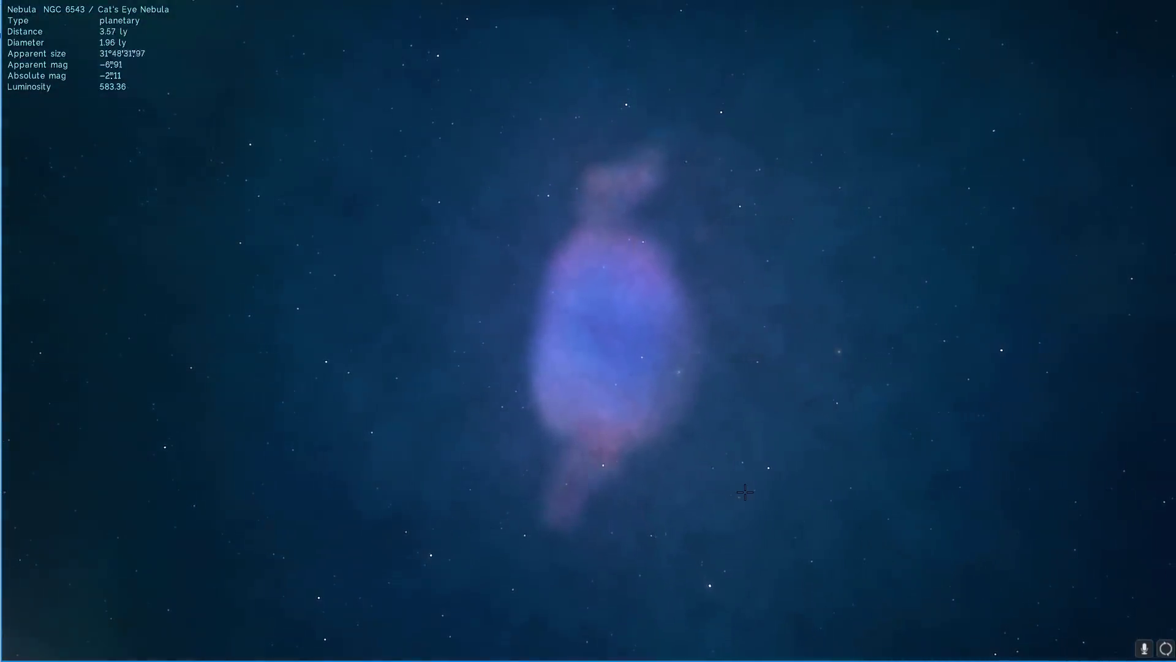
Examine the Cat's Eye Nebula and its surrounding halo from several angles and from farther away.
{"action": "left_click_drag", "start_coordinate": [743, 453], "coordinate": [584, 455]}
{"action": "left_click_drag", "start_coordinate": [790, 451], "coordinate": [776, 402]}
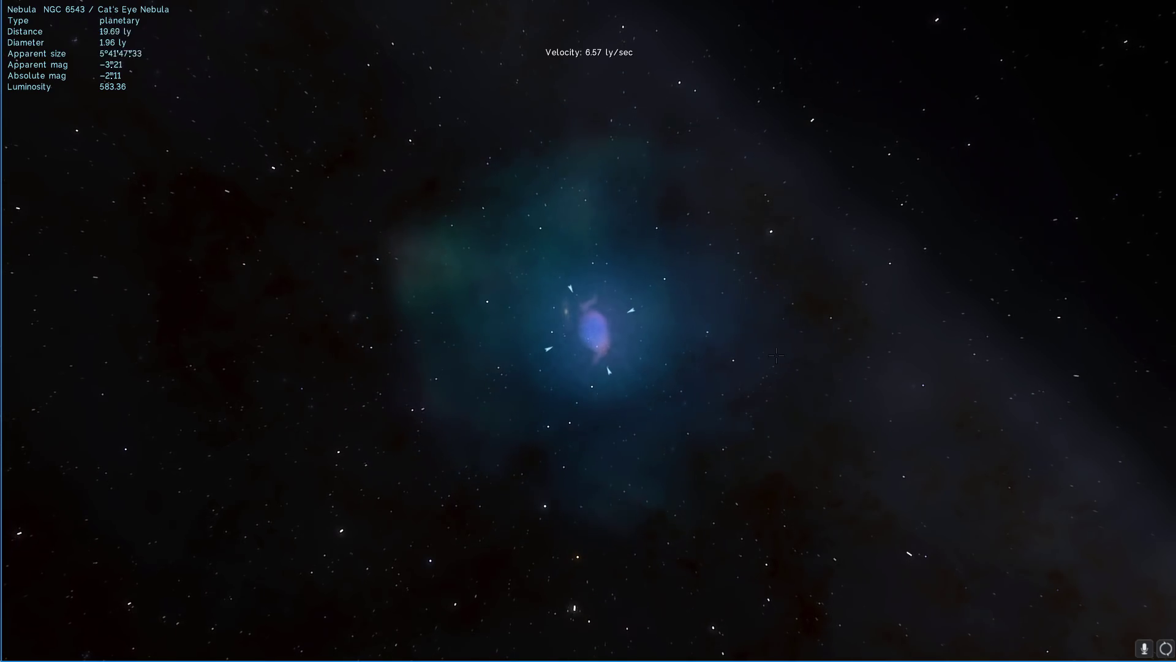
{"action": "left_click_drag", "start_coordinate": [728, 396], "coordinate": [607, 452]}
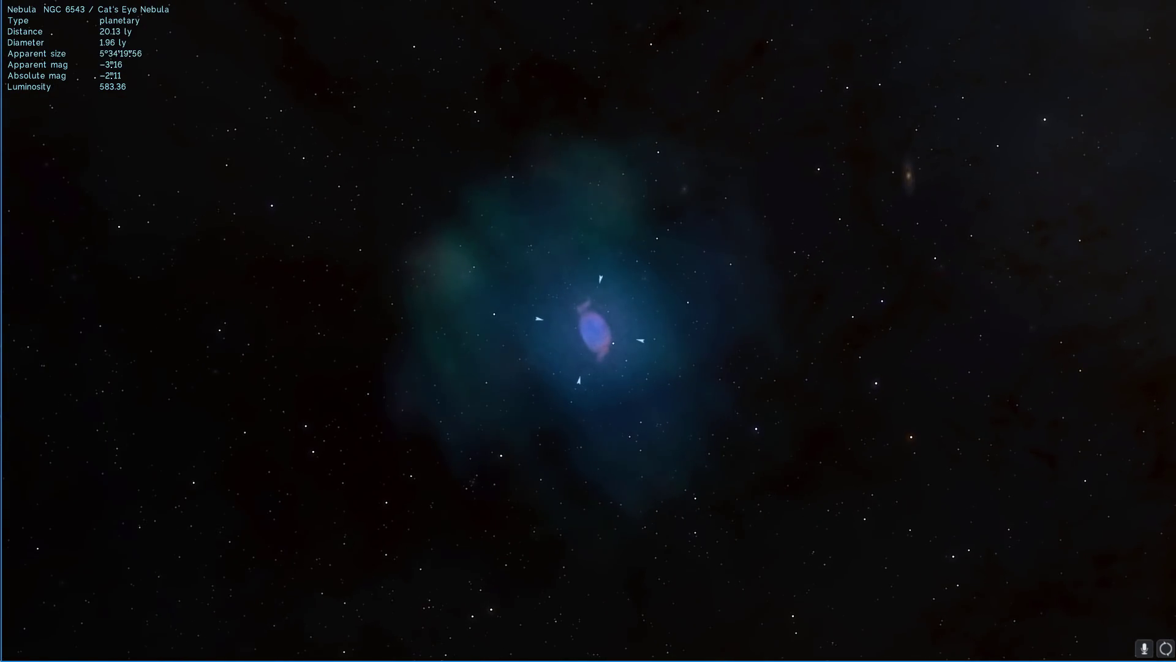
{"action": "mouse_move", "coordinate": [747, 368]}
{"action": "left_mouse_down"}
{"action": "mouse_move", "coordinate": [944, 314]}
{"action": "mouse_move", "coordinate": [1152, 311]}
{"action": "left_mouse_up"}
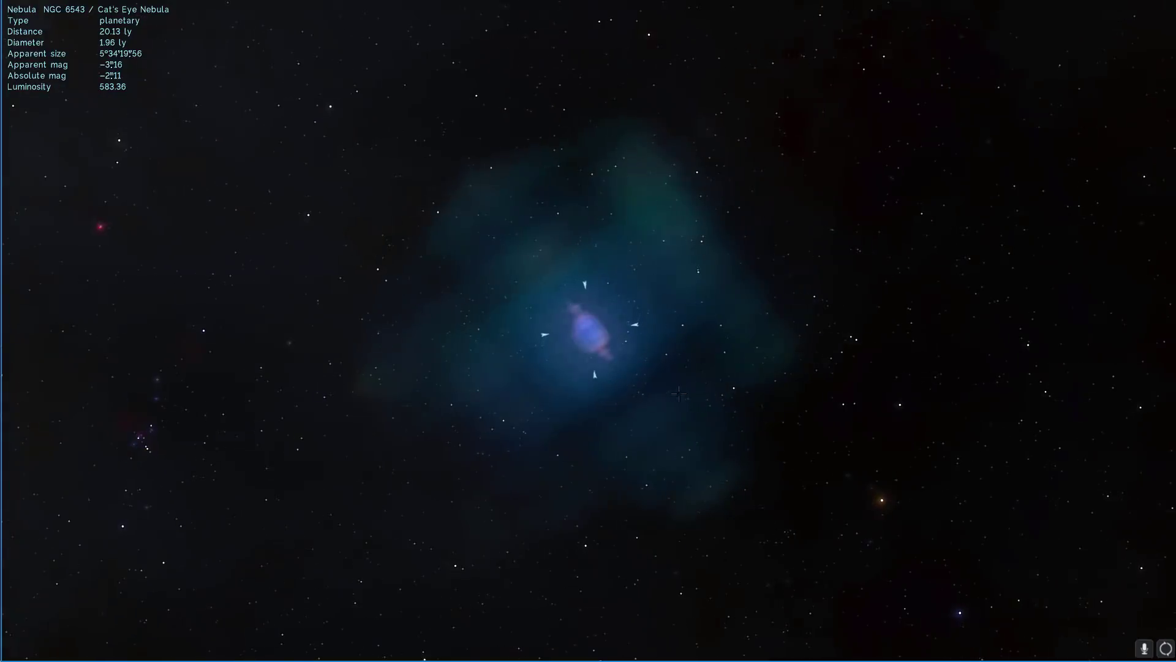
{"action": "key", "text": "s"}
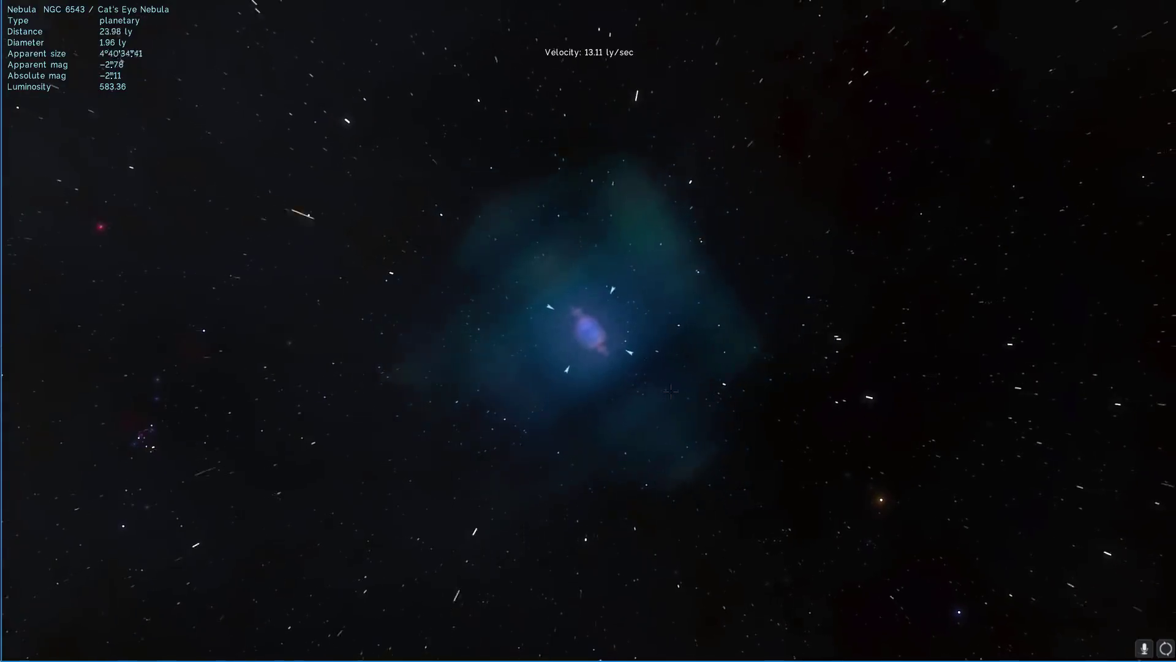
Search the objects for "dum", choose the Dumbbell nebula in the Milky Way and travel to it.
{"action": "left_click_drag", "start_coordinate": [670, 391], "coordinate": [19, 300]}
{"action": "mouse_move", "coordinate": [766, 426]}
{"action": "left_mouse_down"}
{"action": "mouse_move", "coordinate": [610, 422]}
{"action": "mouse_move", "coordinate": [490, 457]}
{"action": "left_mouse_up"}
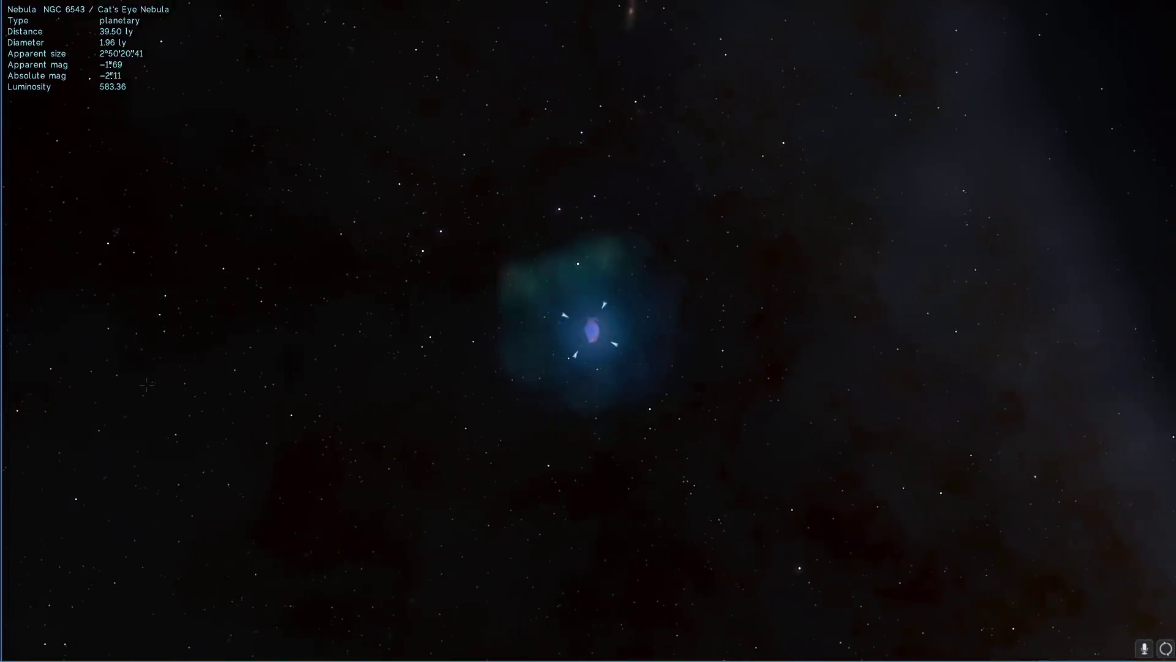
{"action": "mouse_move", "coordinate": [6, 406]}
{"action": "left_click", "coordinate": [12, 492]}
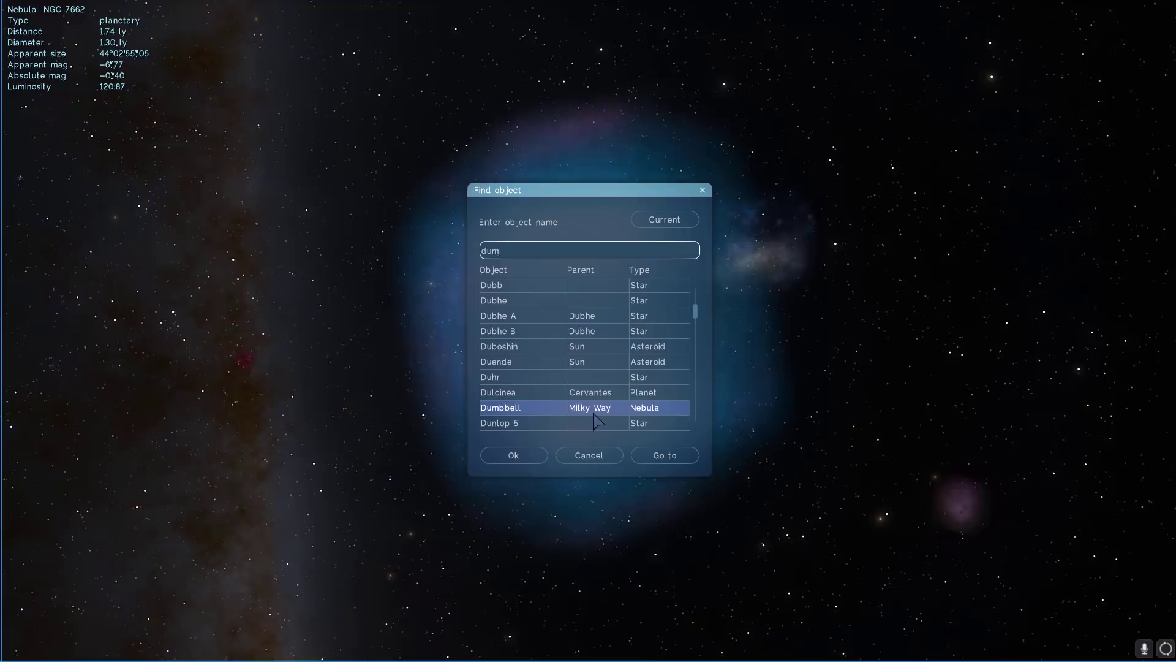
{"action": "left_click", "coordinate": [592, 403]}
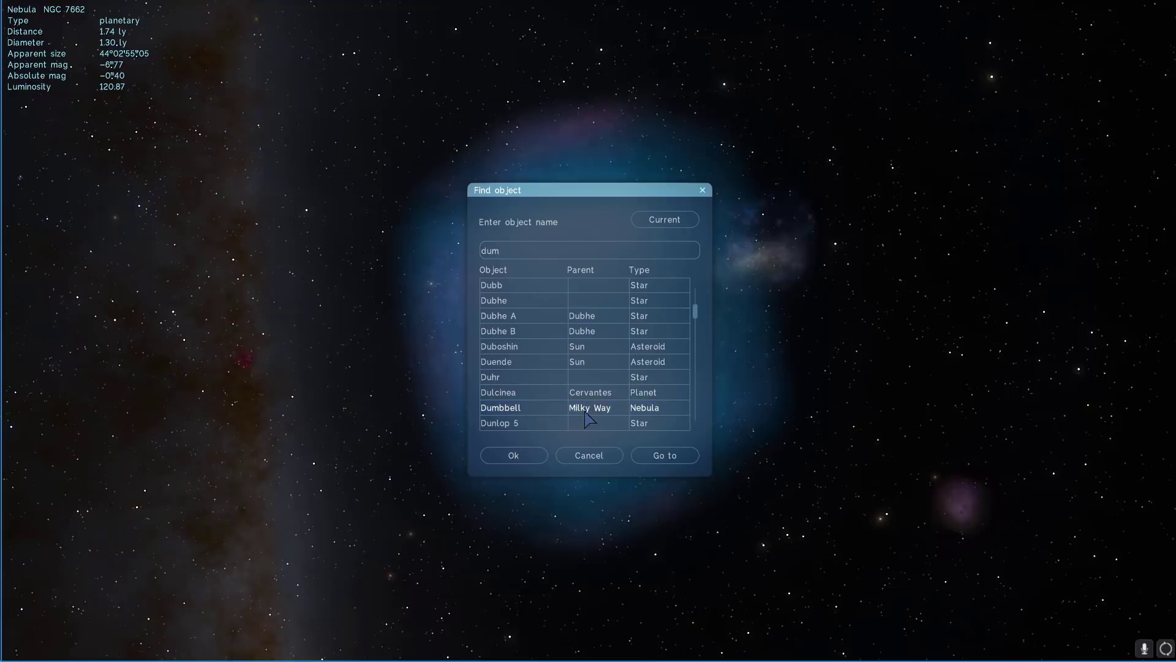
{"action": "left_click", "coordinate": [585, 411]}
{"action": "left_click", "coordinate": [664, 455]}
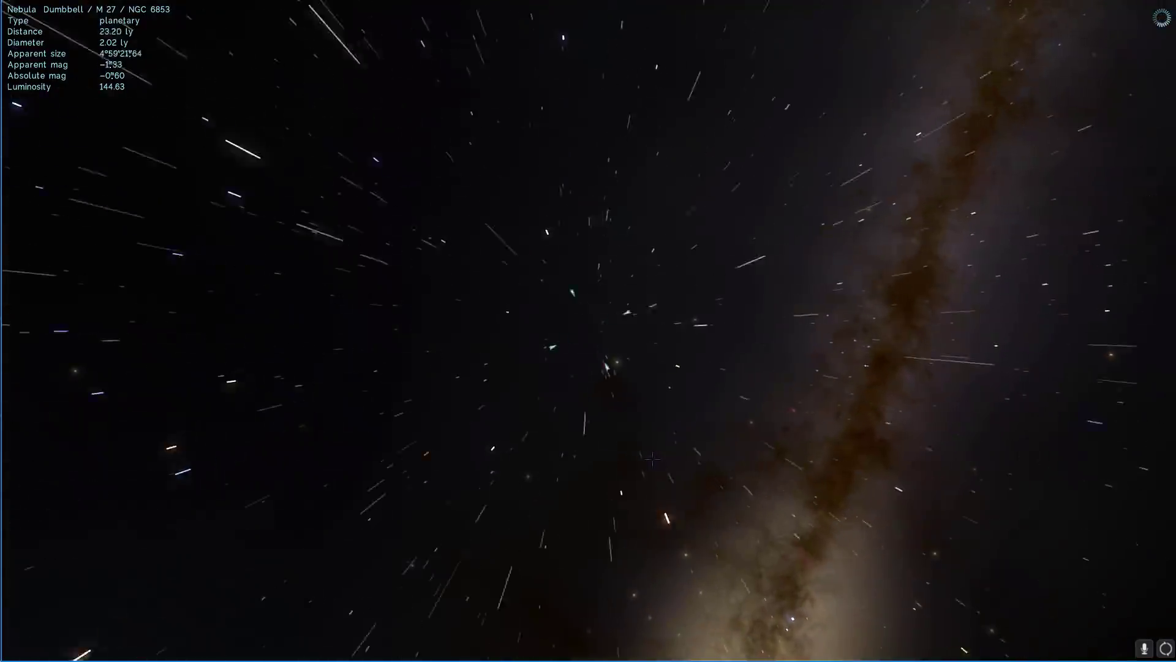
Examine the shape of the Dumbbell nebula from several angles and from farther away.
{"action": "left_click_drag", "start_coordinate": [684, 396], "coordinate": [386, 395]}
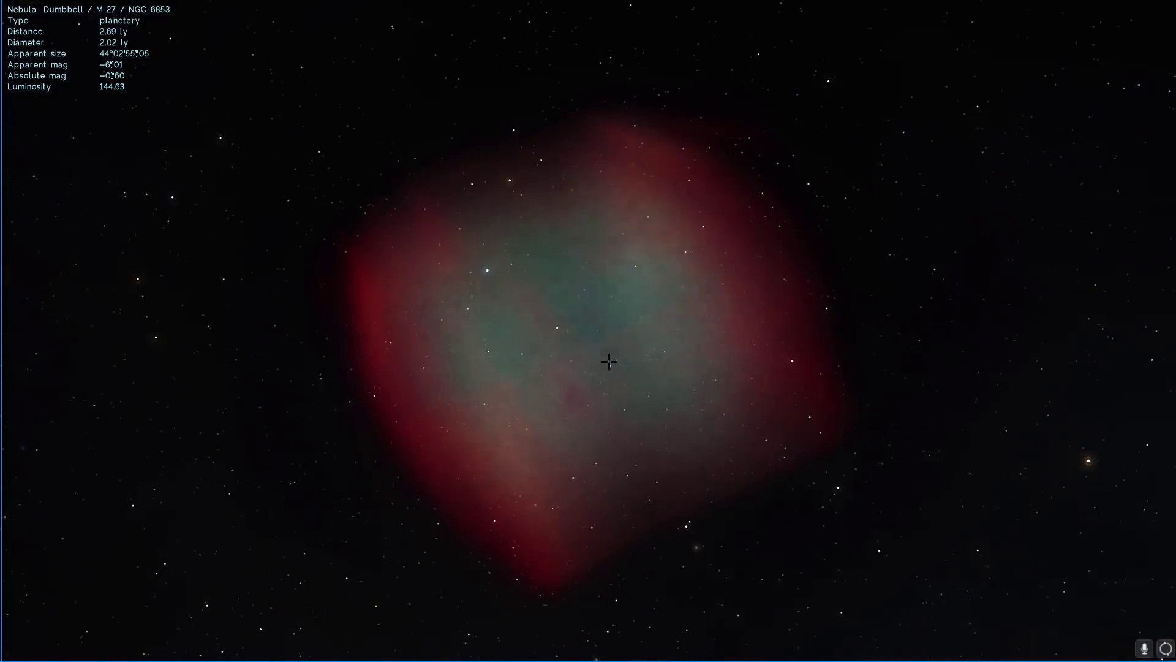
{"action": "left_click_drag", "start_coordinate": [609, 361], "coordinate": [361, 352]}
{"action": "key", "text": "s"}
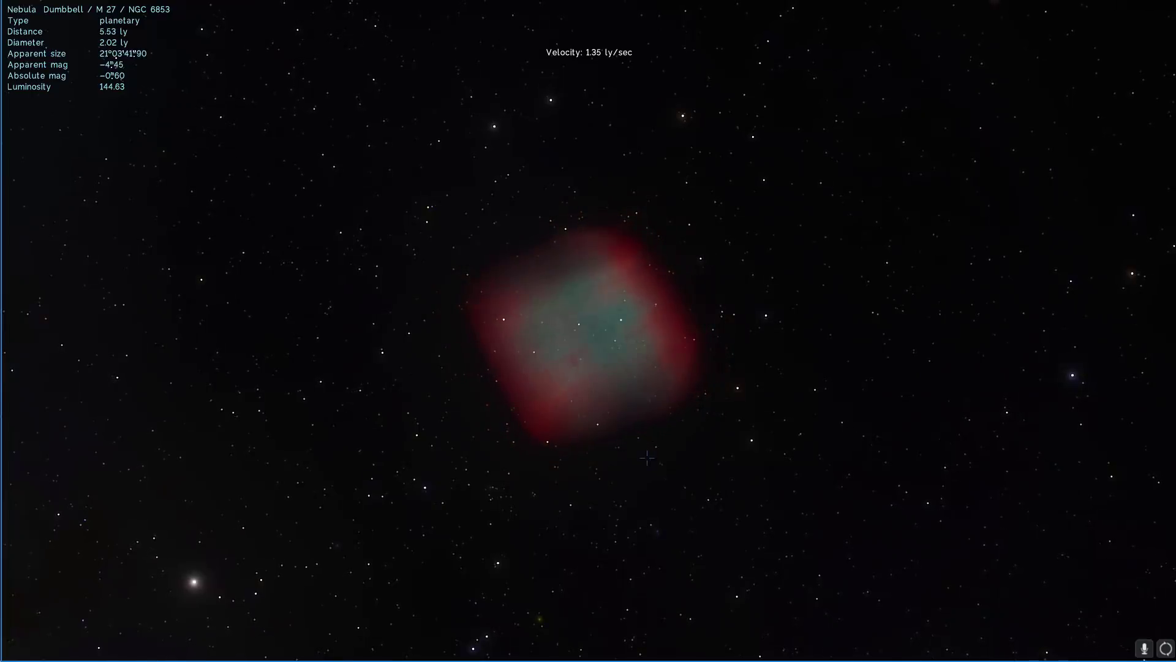
{"action": "left_click_drag", "start_coordinate": [620, 434], "coordinate": [404, 434]}
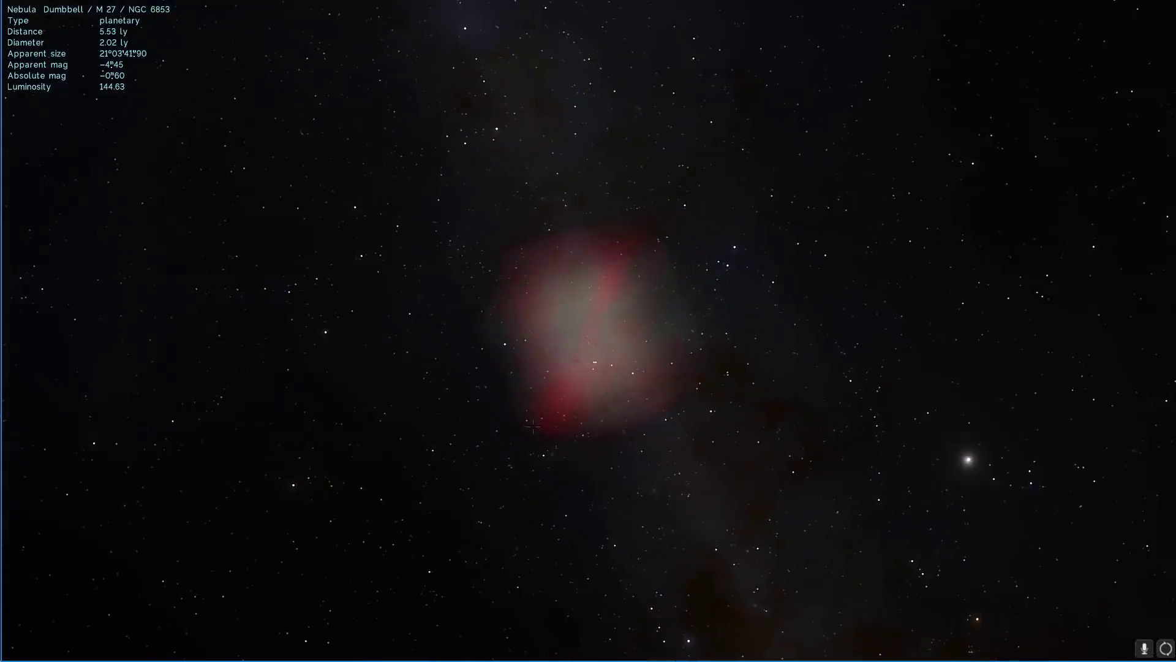
{"action": "left_click_drag", "start_coordinate": [636, 432], "coordinate": [528, 432]}
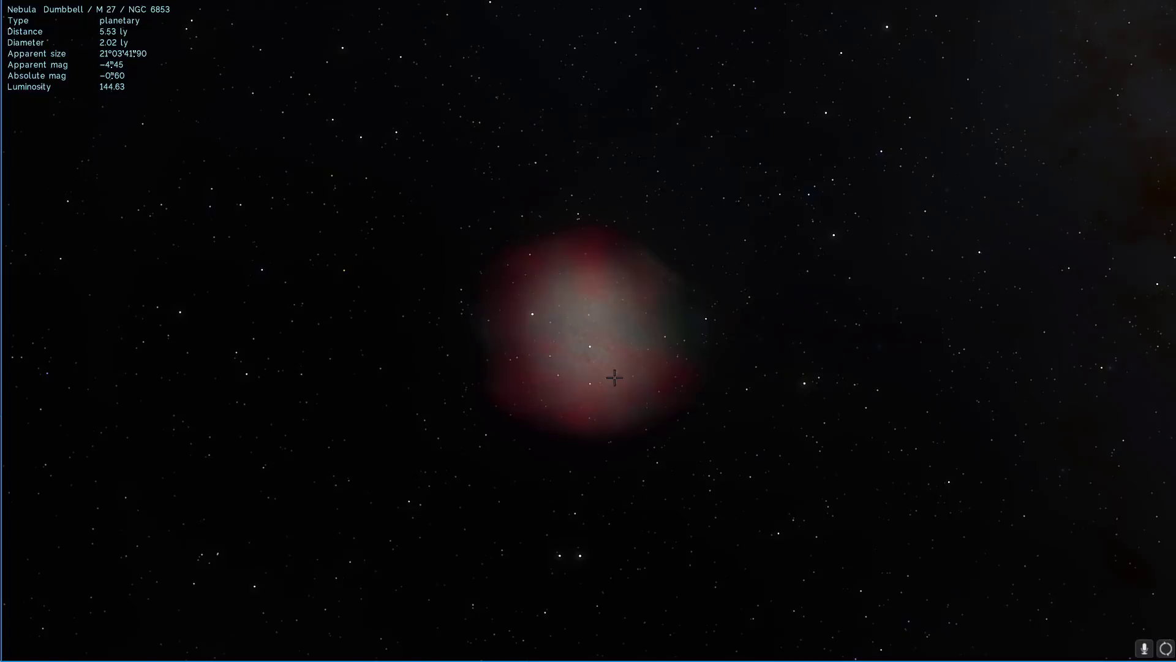
{"action": "key", "text": "F3"}
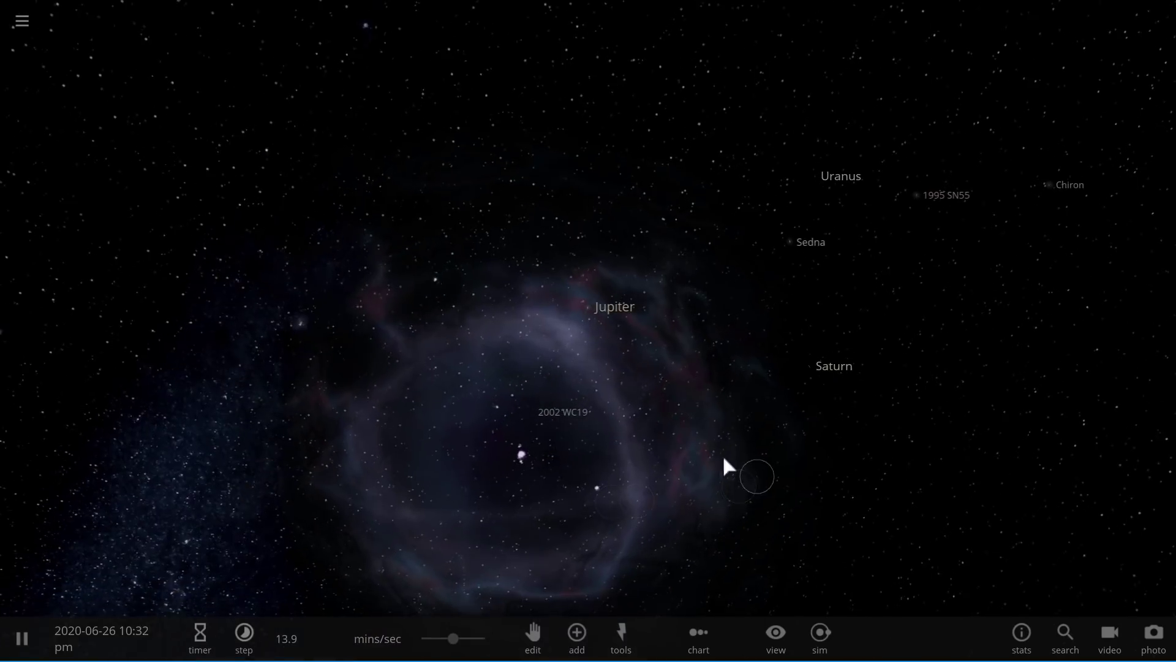
{"action": "left_click", "coordinate": [603, 495]}
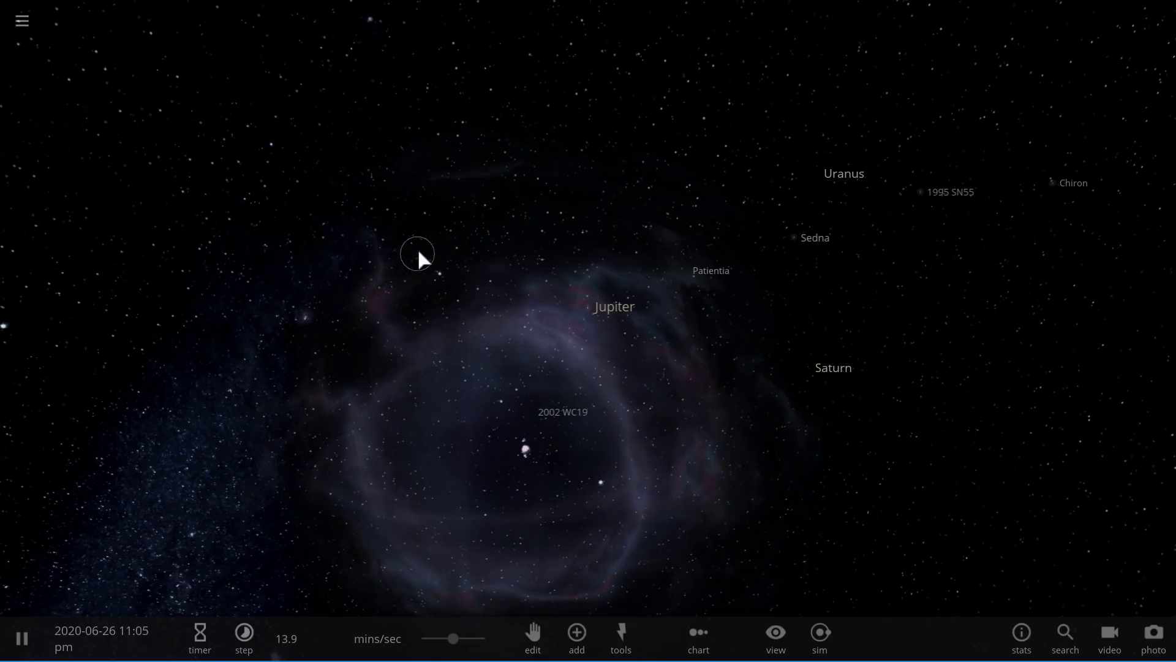
{"action": "left_click", "coordinate": [473, 248]}
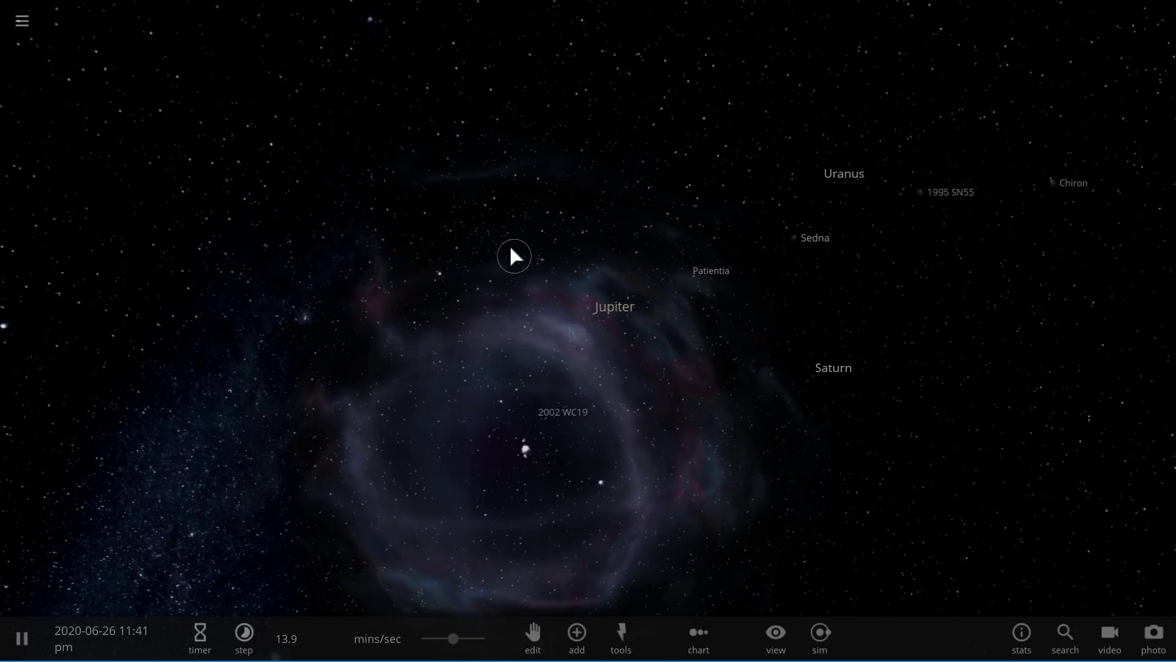
{"action": "left_click", "coordinate": [524, 256]}
{"action": "left_click", "coordinate": [603, 258]}
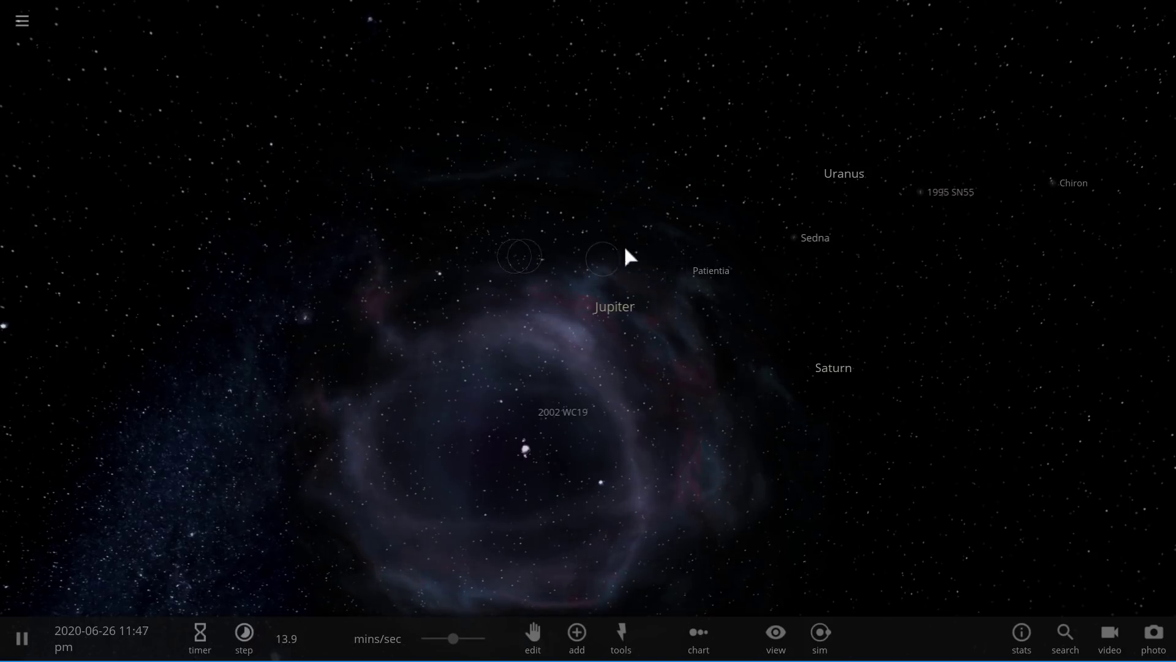
{"action": "left_click", "coordinate": [656, 167]}
{"action": "left_click", "coordinate": [446, 140]}
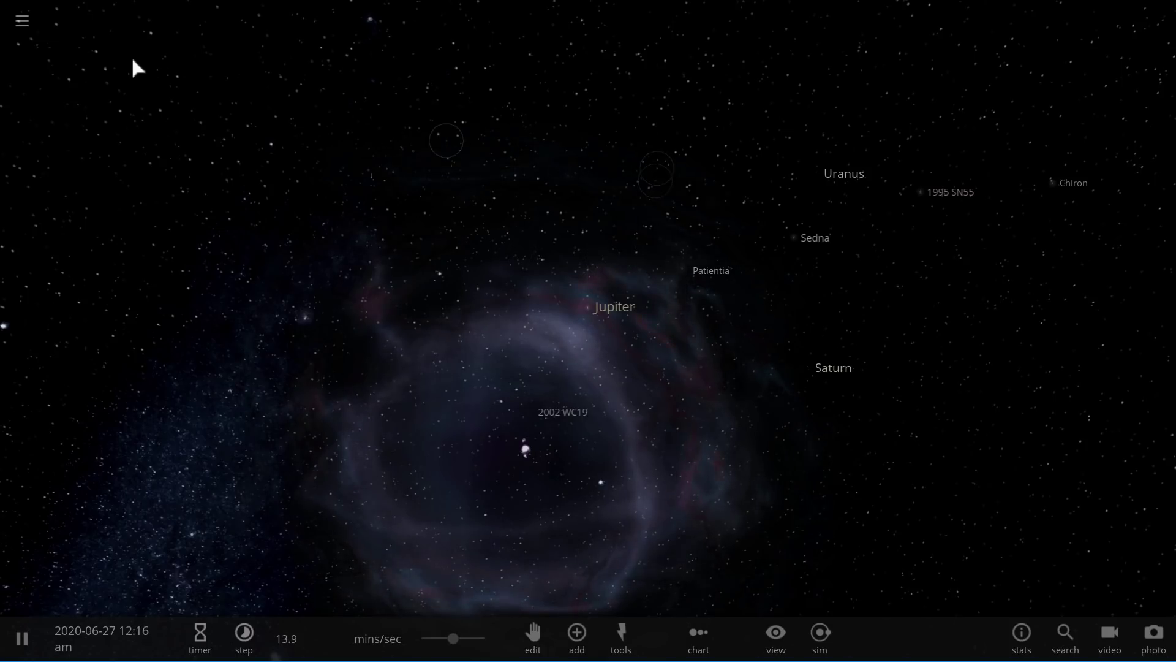
{"action": "left_click", "coordinate": [115, 69]}
{"action": "left_click", "coordinate": [133, 76]}
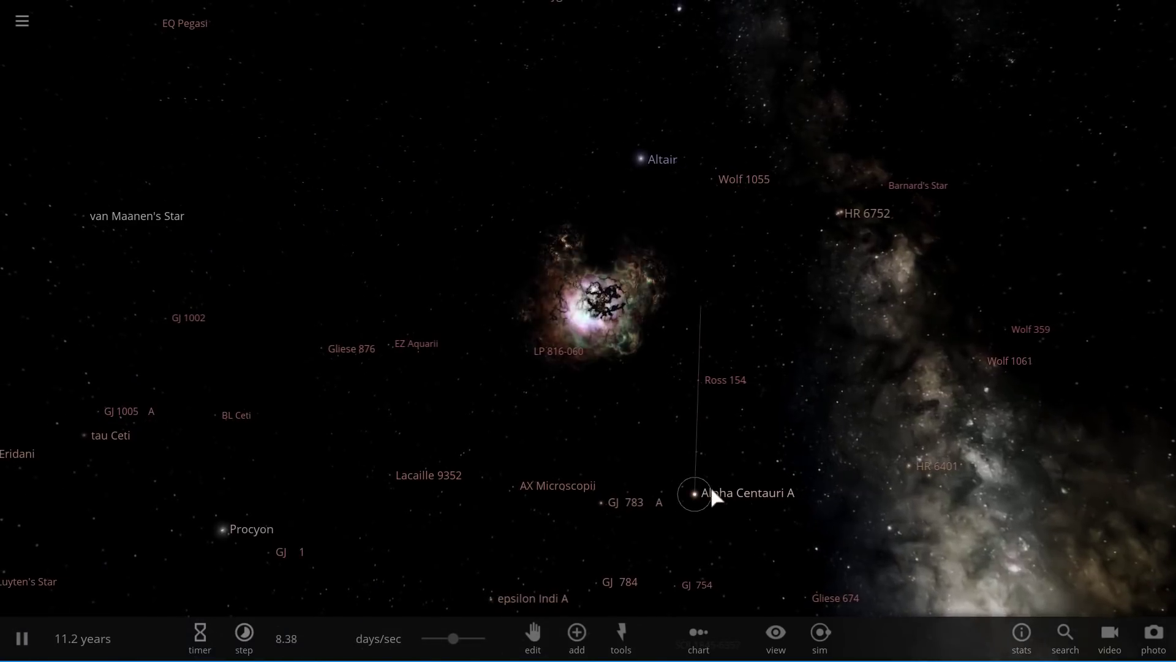
In Universe Sandbox, select the Alpha Centauri system and examine the supernova cloud spreading past the nearby stars from several angles.
{"action": "left_click_drag", "start_coordinate": [719, 514], "coordinate": [720, 487]}
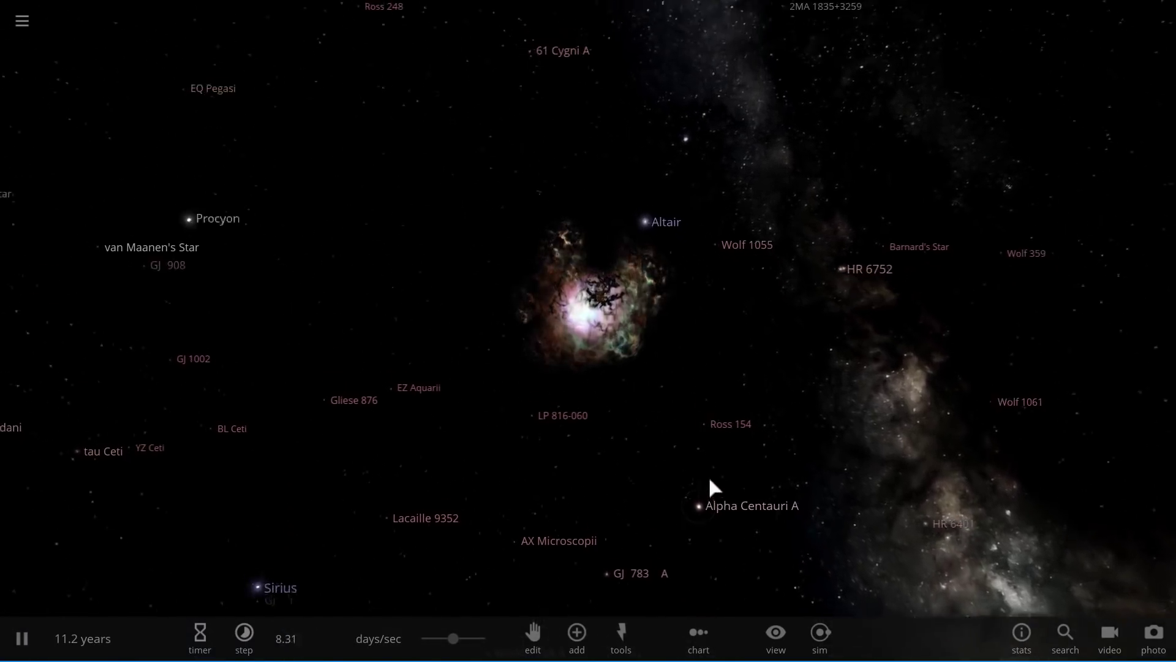
{"action": "left_click", "coordinate": [702, 516]}
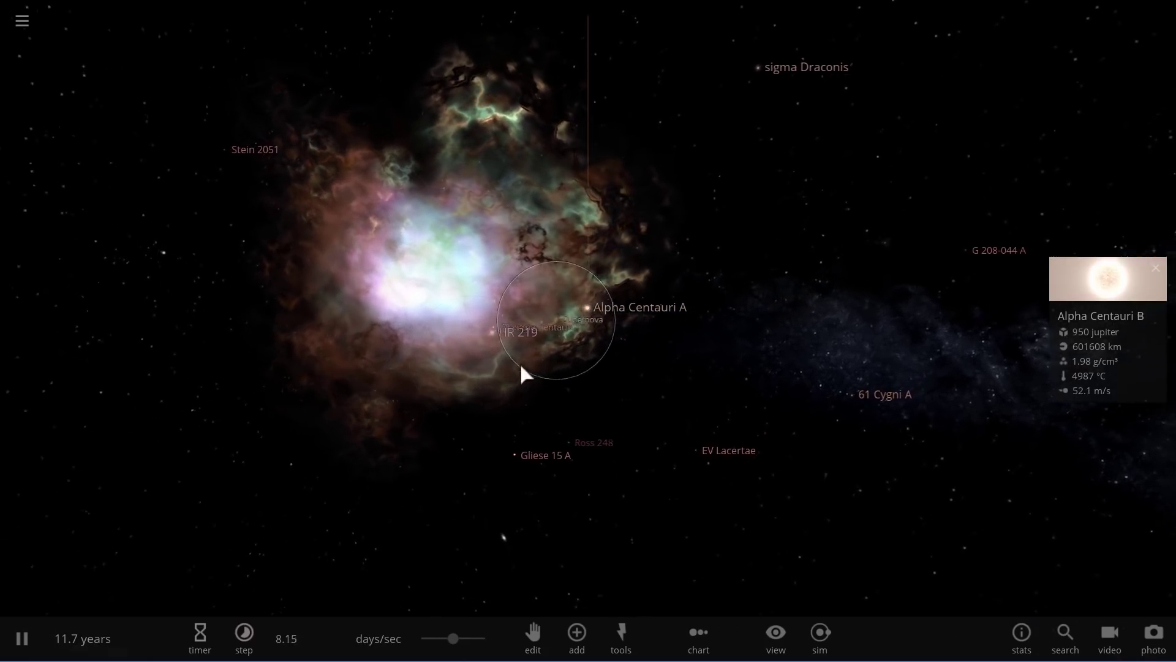
{"action": "left_click_drag", "start_coordinate": [520, 365], "coordinate": [493, 367]}
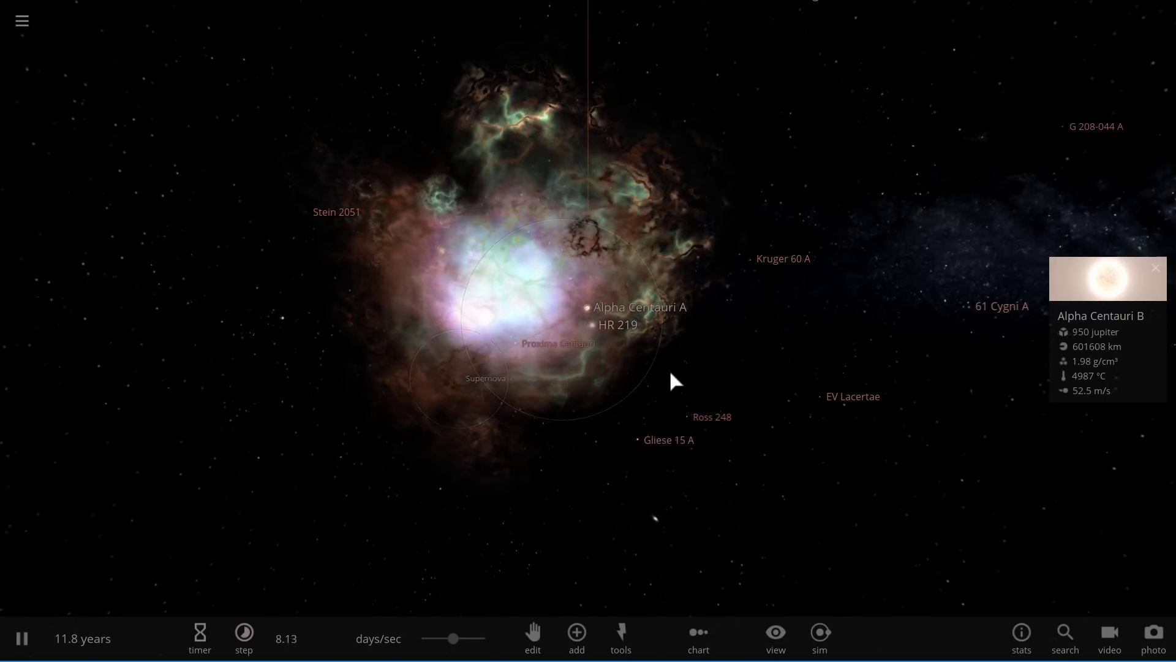
{"action": "left_click_drag", "start_coordinate": [660, 373], "coordinate": [620, 393]}
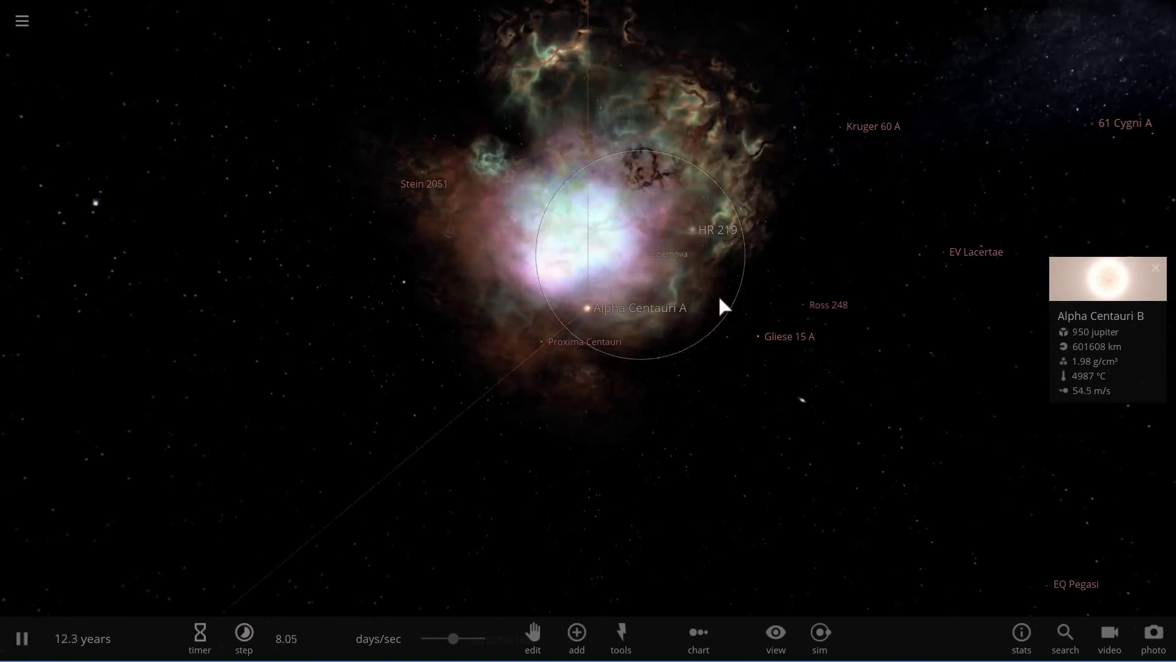
{"action": "left_click_drag", "start_coordinate": [724, 399], "coordinate": [763, 397]}
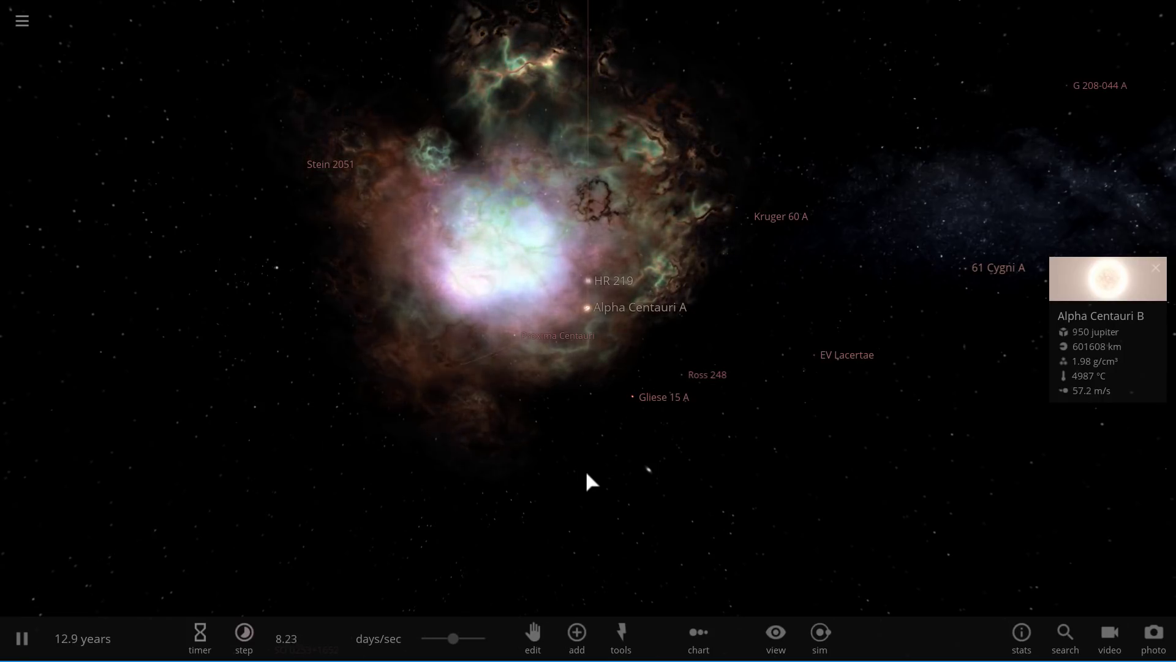
{"action": "left_click_drag", "start_coordinate": [587, 474], "coordinate": [597, 458]}
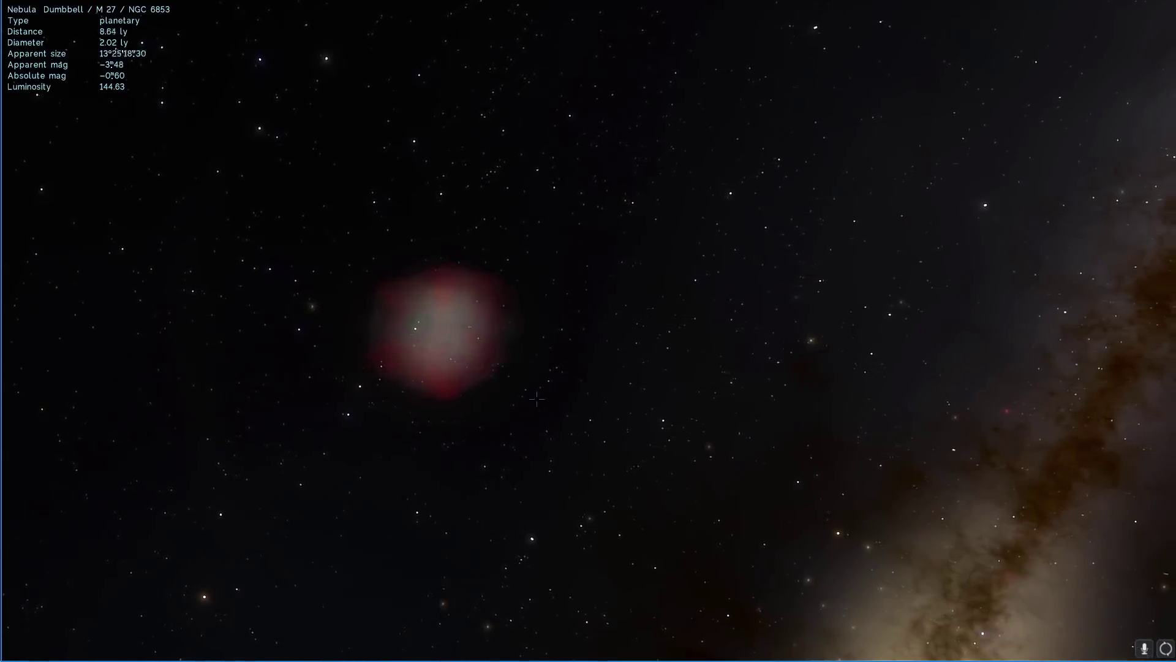
{"action": "scroll", "coordinate": [537, 399], "scroll_direction": "up", "scroll_amount": 2}
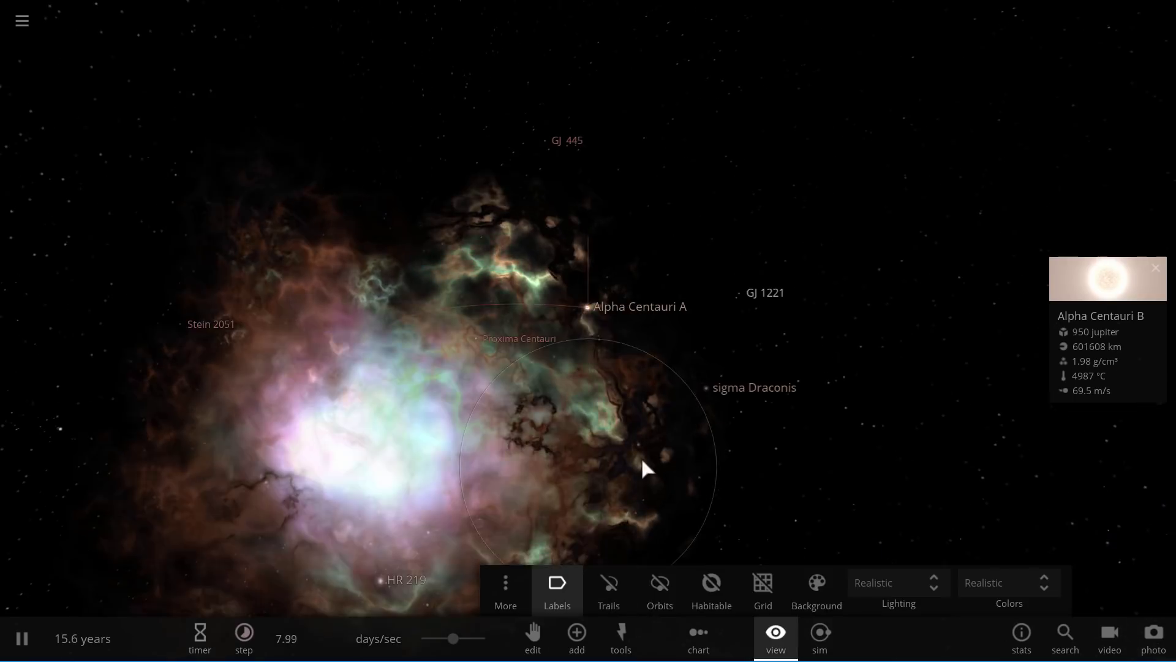
Hide the object labels and raise the target simulation speed to 2.42 months per second.
{"action": "left_click", "coordinate": [558, 582]}
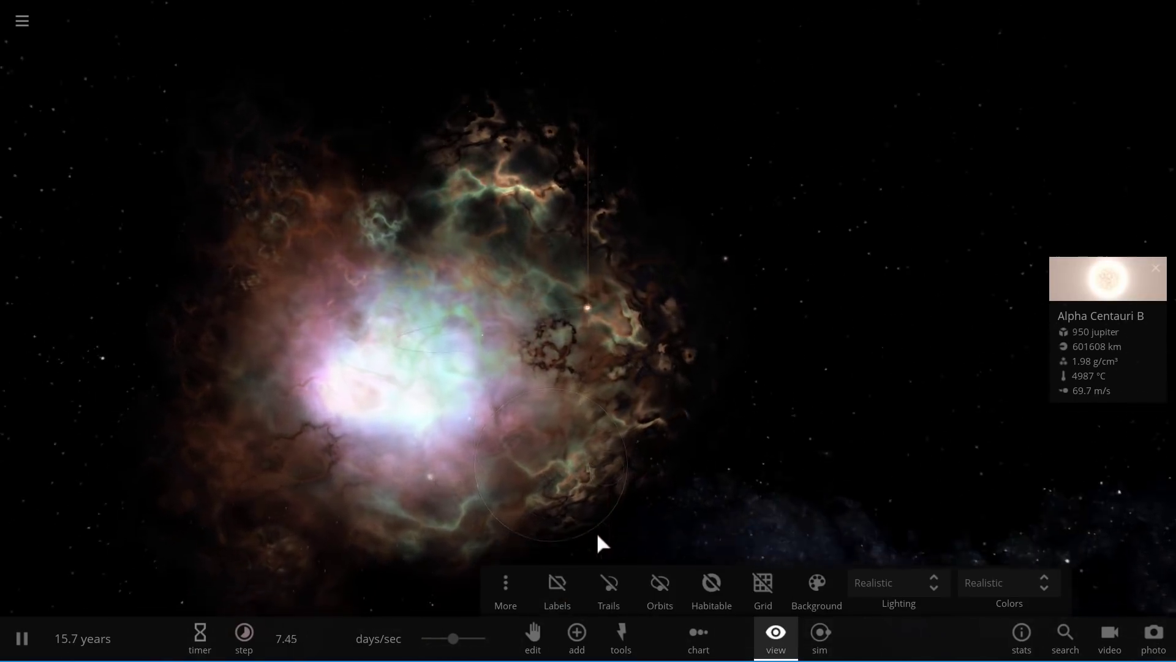
{"action": "left_click_drag", "start_coordinate": [452, 638], "coordinate": [473, 640]}
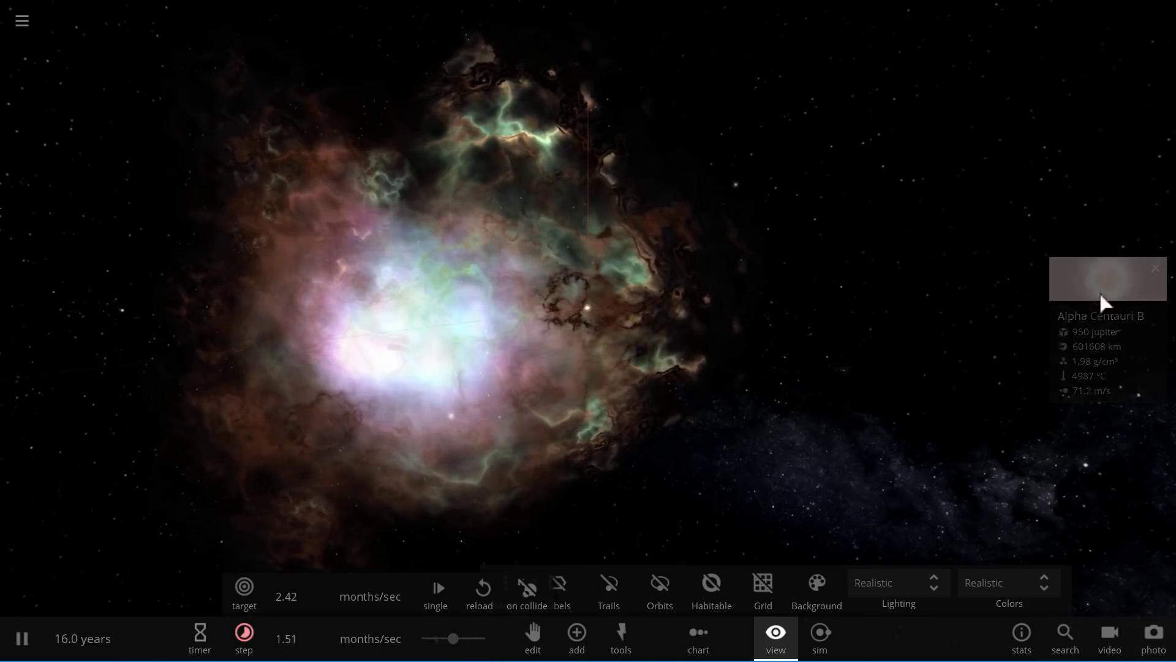